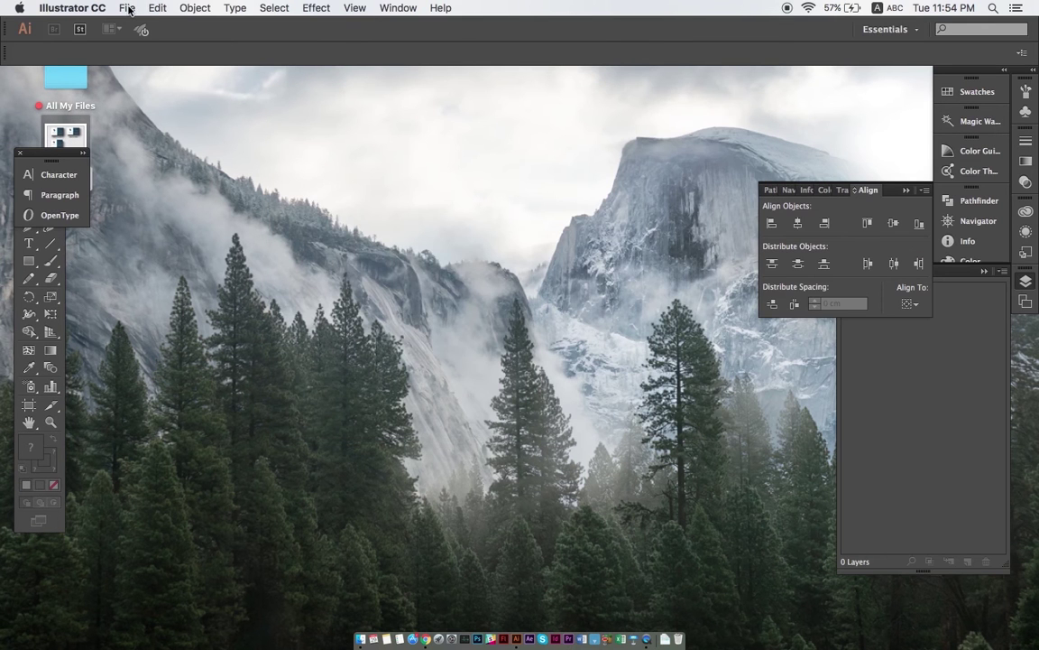
- Start a new document named 'My Business Cards' with 2 artboards, 2 cm spacing, in centimetres
left_click(129, 12)
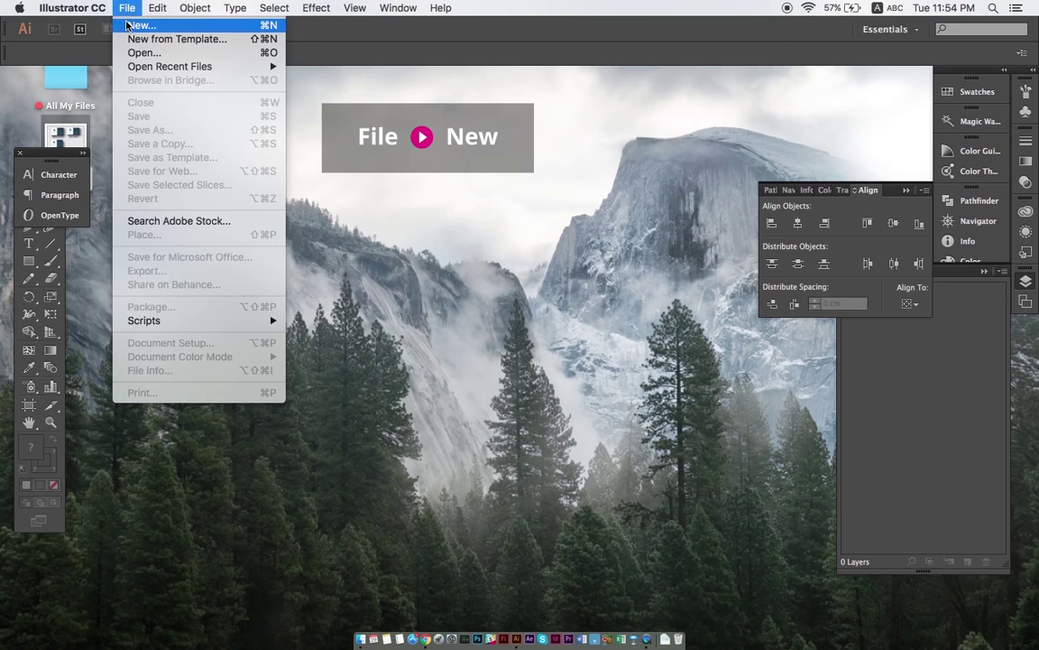
left_click(135, 26)
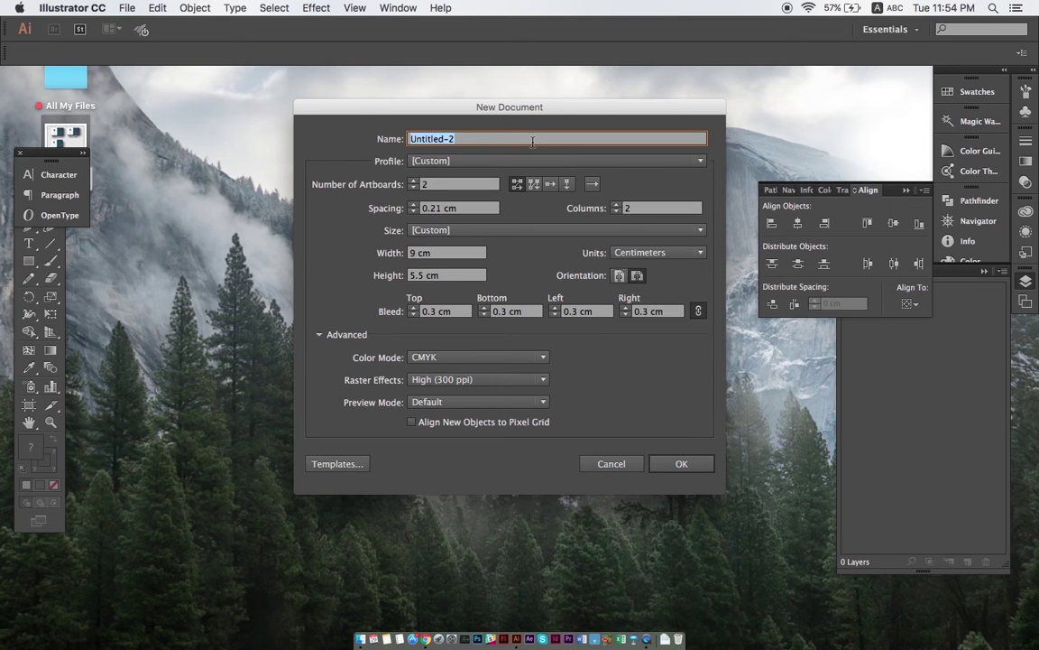
type("My Business Cards")
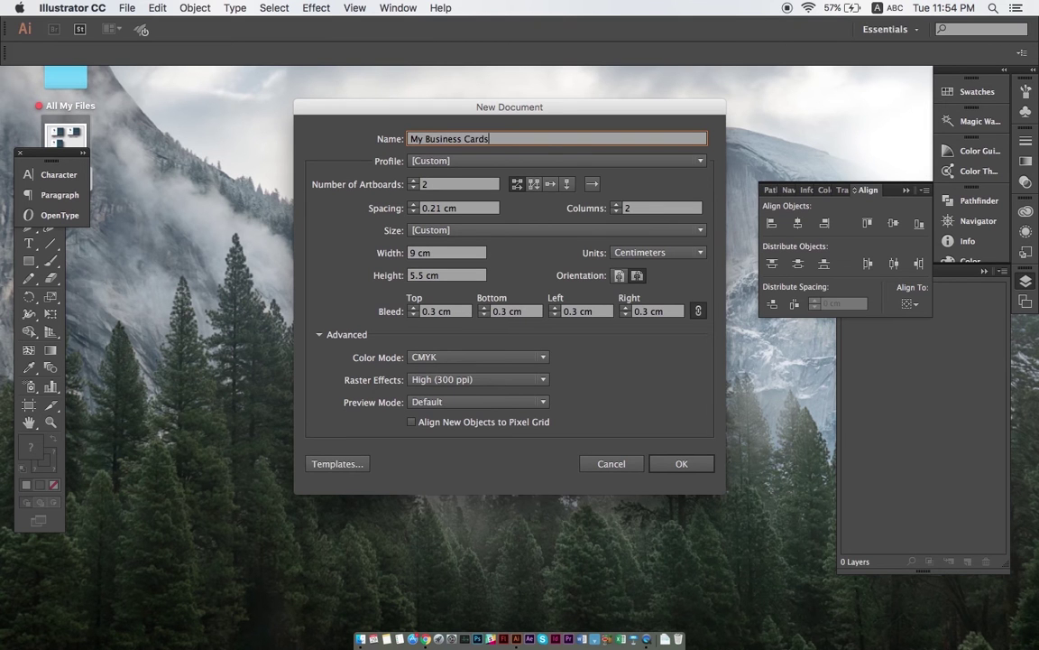
left_click(445, 184)
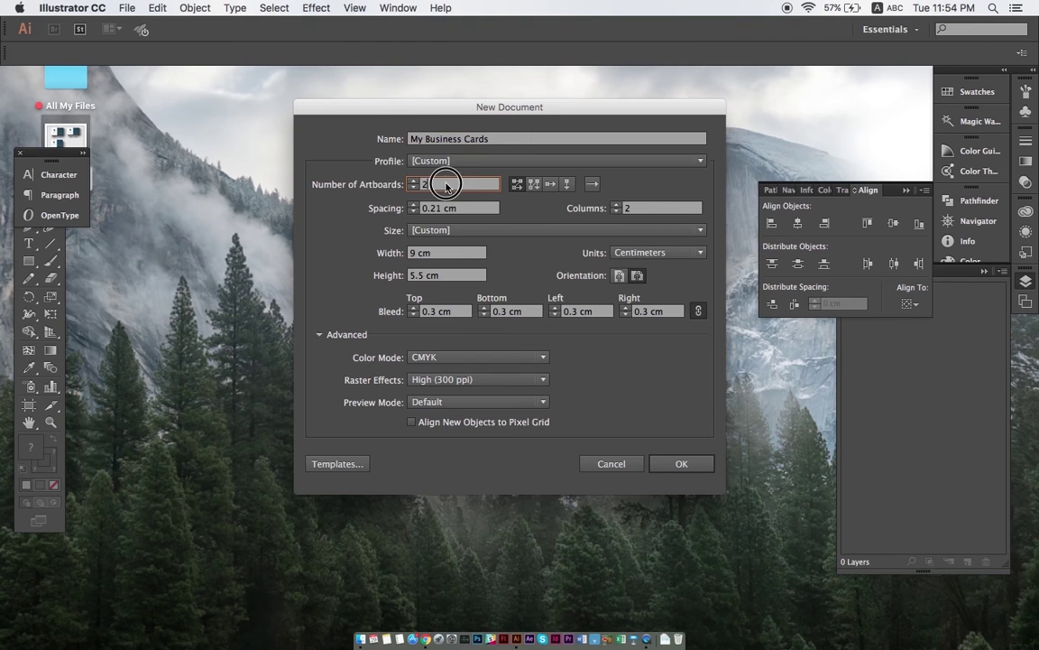
left_click_drag(446, 184, 410, 187)
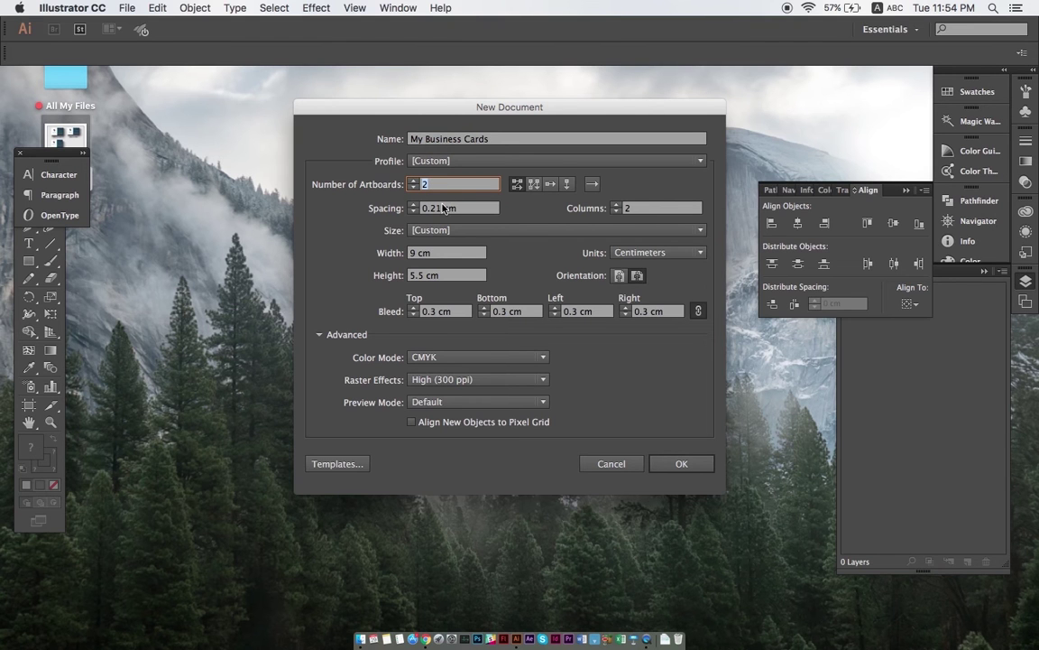
left_click_drag(440, 208, 408, 210)
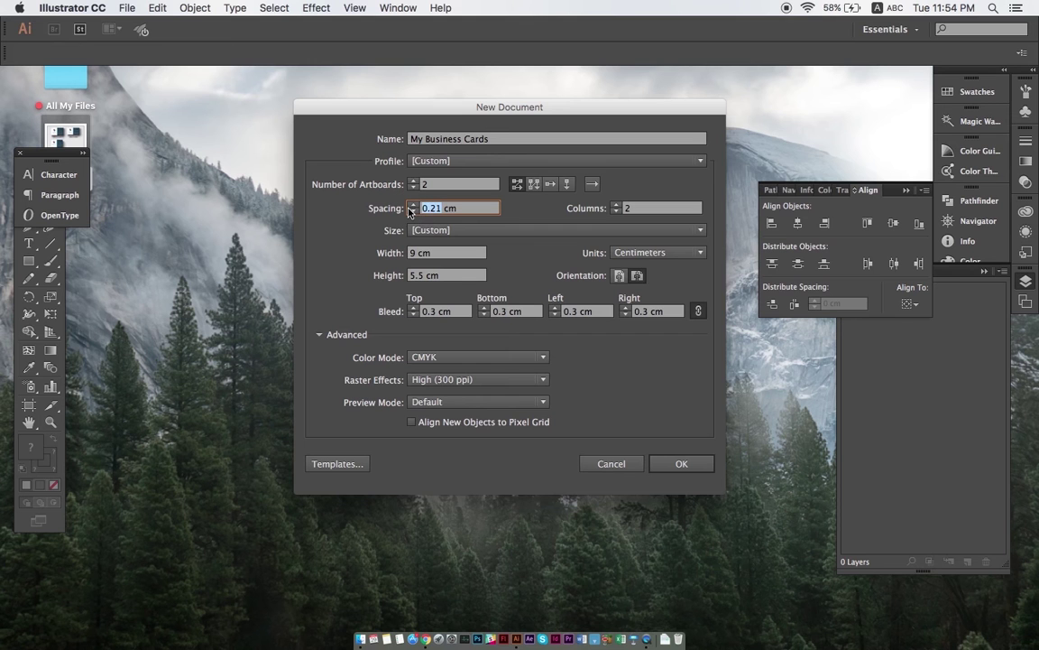
type("2")
left_click(692, 256)
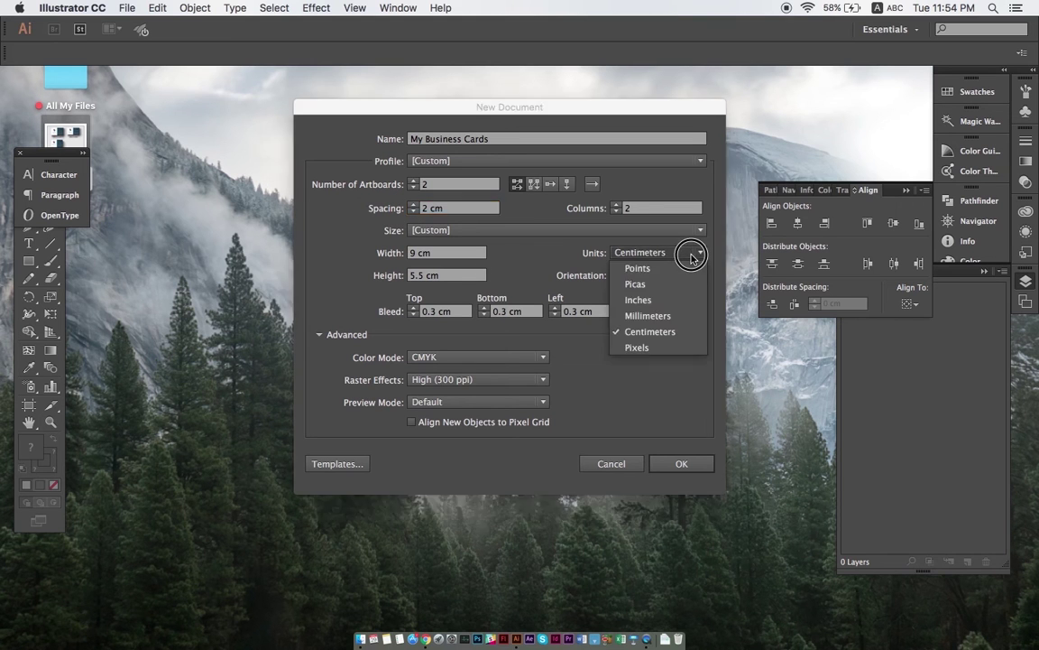
left_click(683, 333)
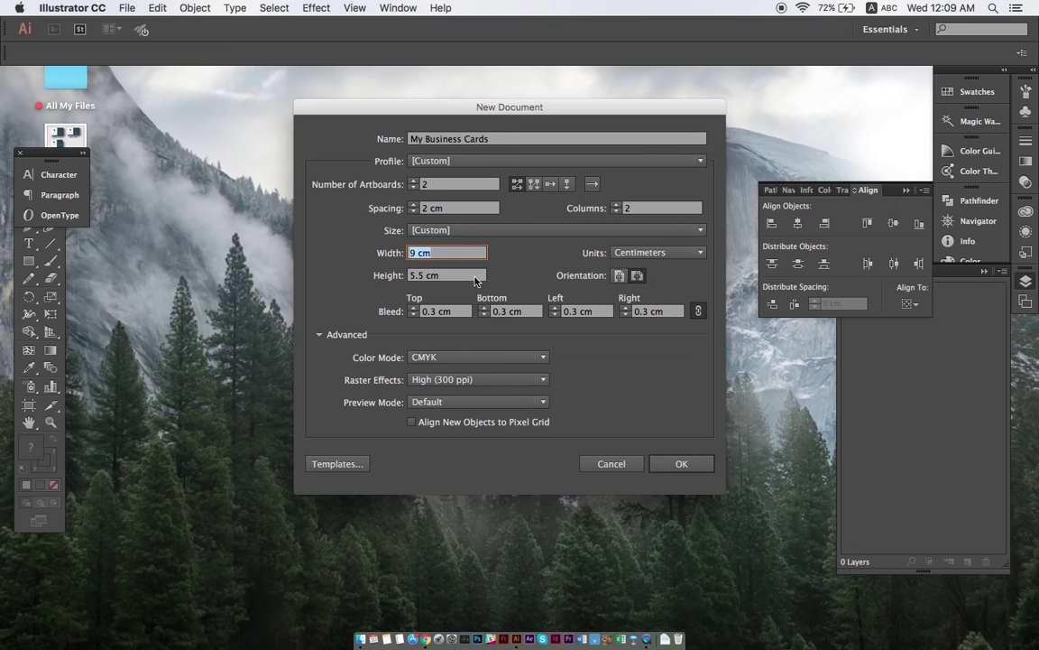
- Open '3 different format.png' in Quick Look, then move and enlarge the preview to compare card sizes
left_click(424, 276)
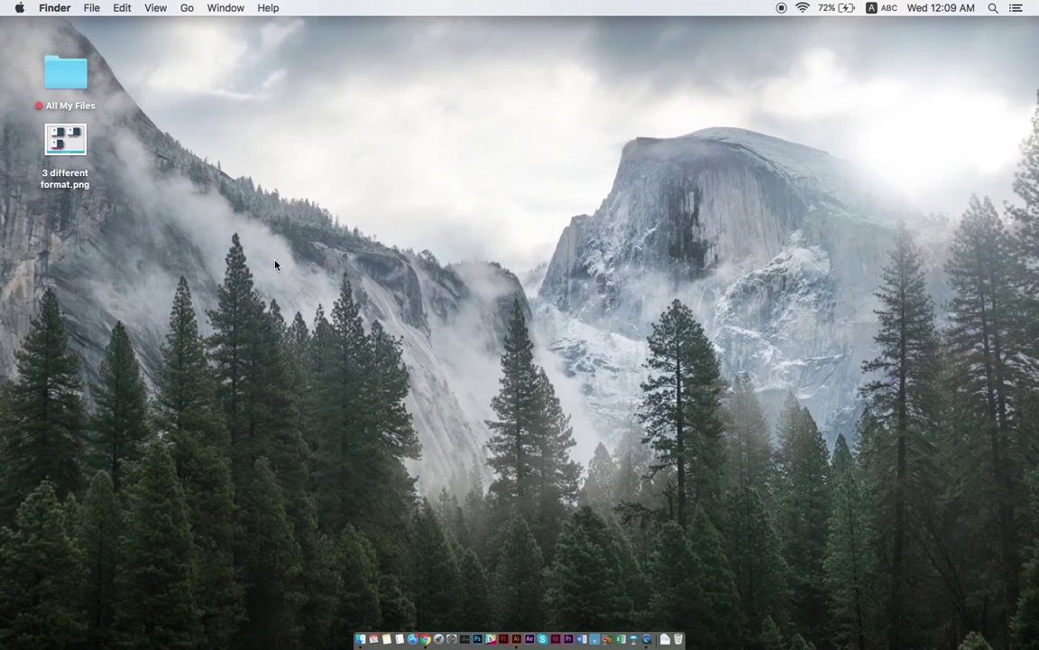
left_click(71, 135)
key("space")
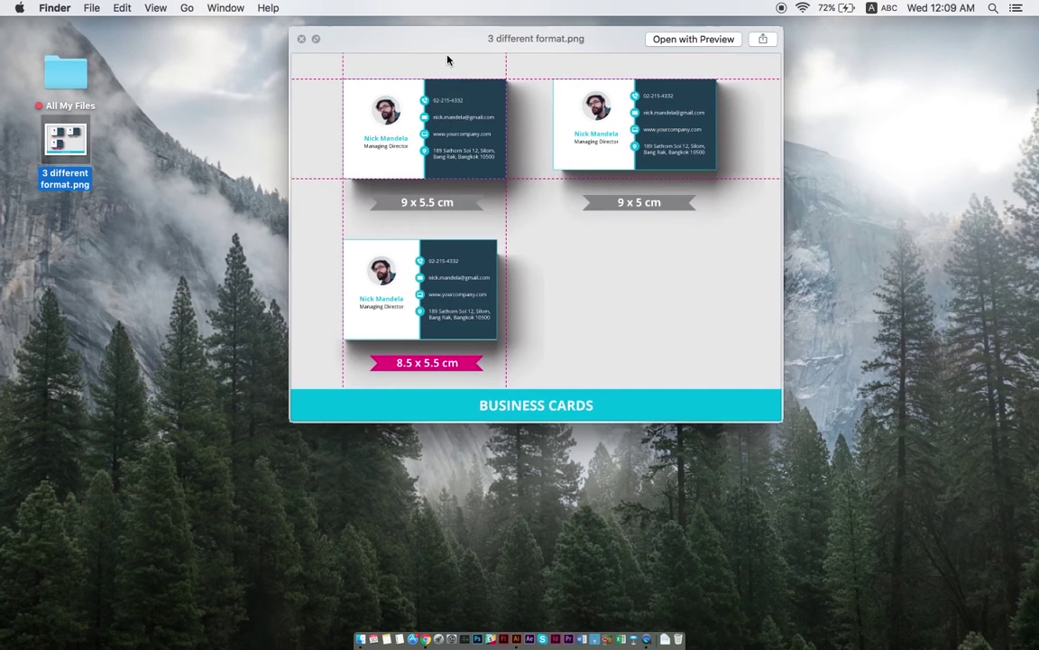
left_click_drag(403, 48, 195, 17)
left_click_drag(578, 410, 895, 608)
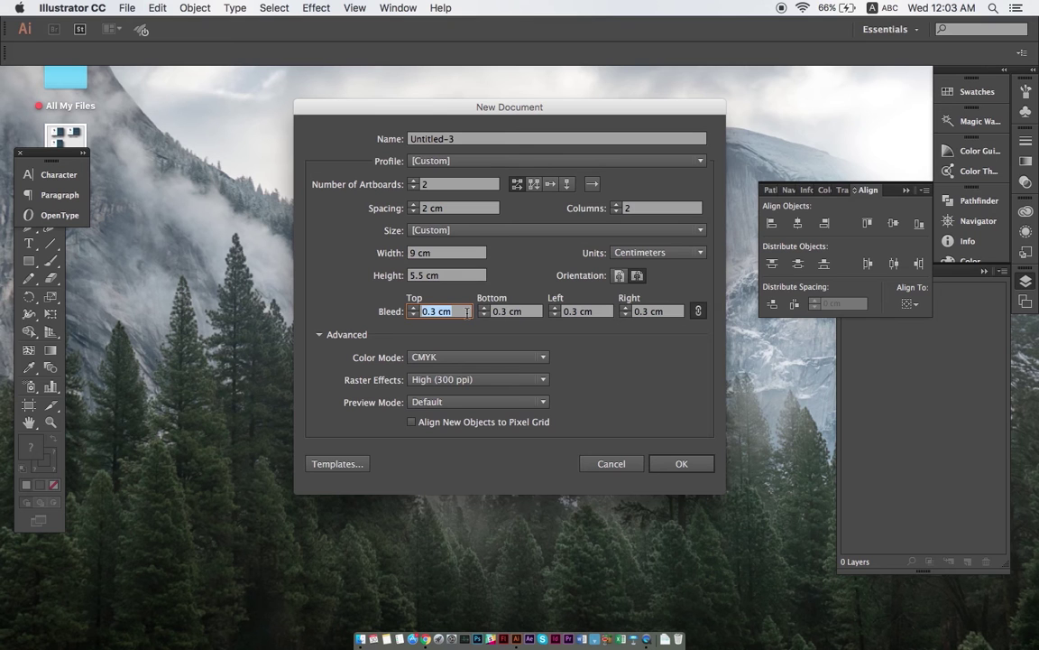
- Confirm CMYK colour mode with 0.3 cm bleed on all sides and create the document
left_click(513, 359)
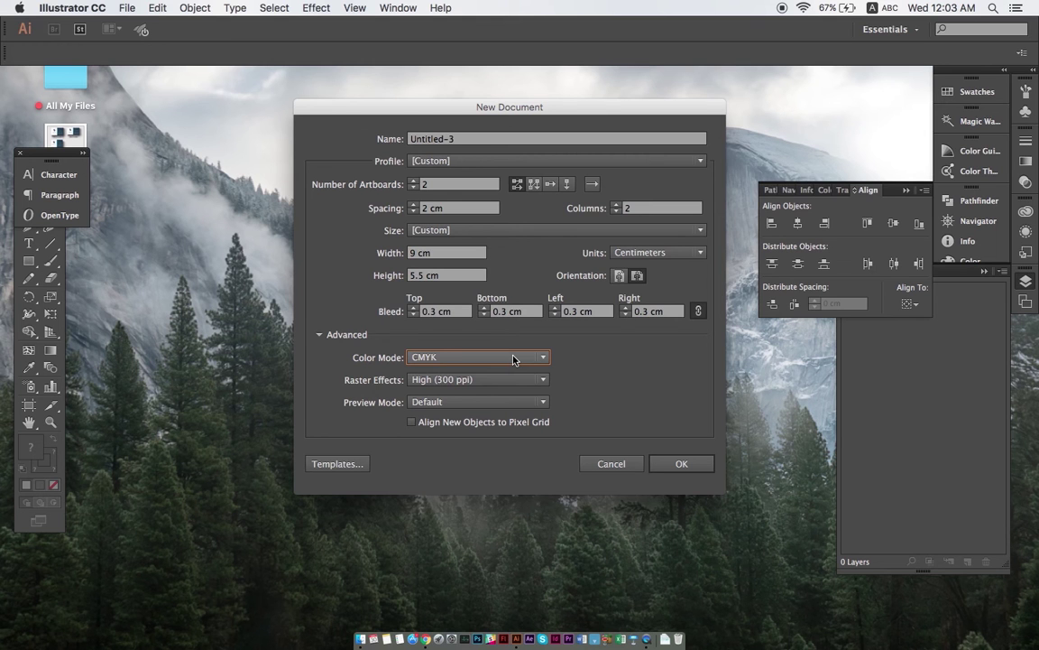
left_click(683, 465)
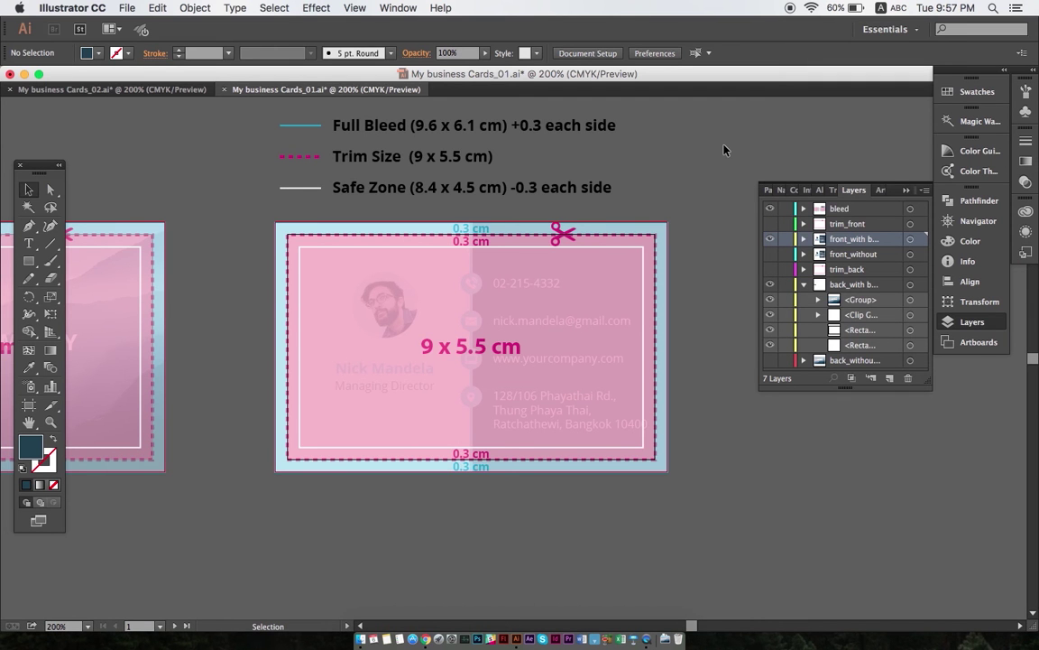
- Hide the bleed guide layer and verify the card background measures 9.6 × 6.1 cm
left_click(769, 210)
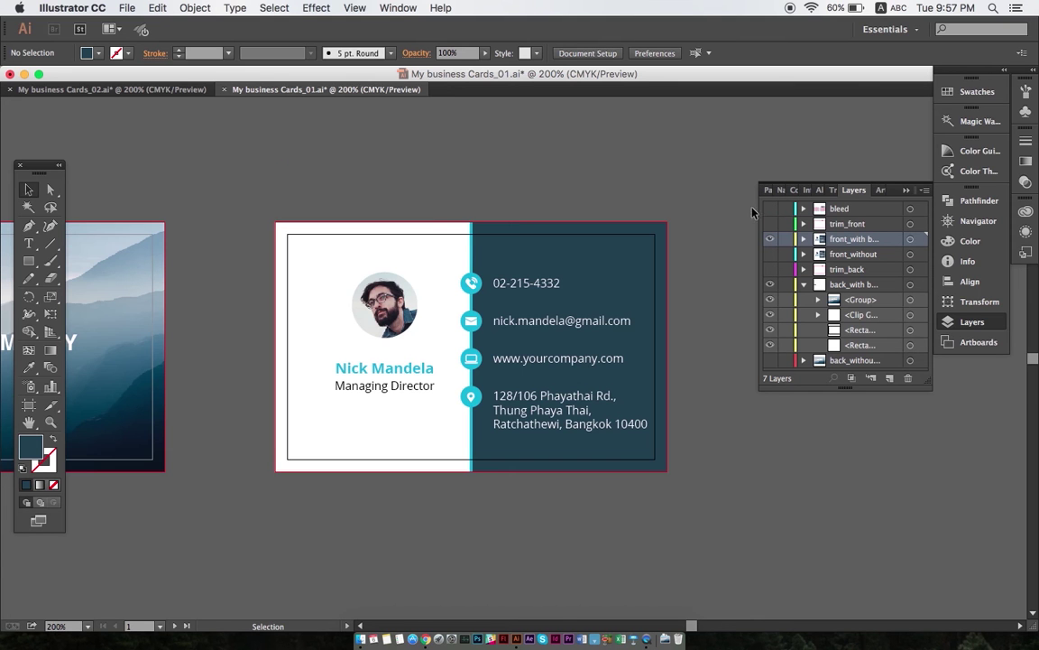
left_click_drag(413, 192, 558, 233)
left_click(875, 53)
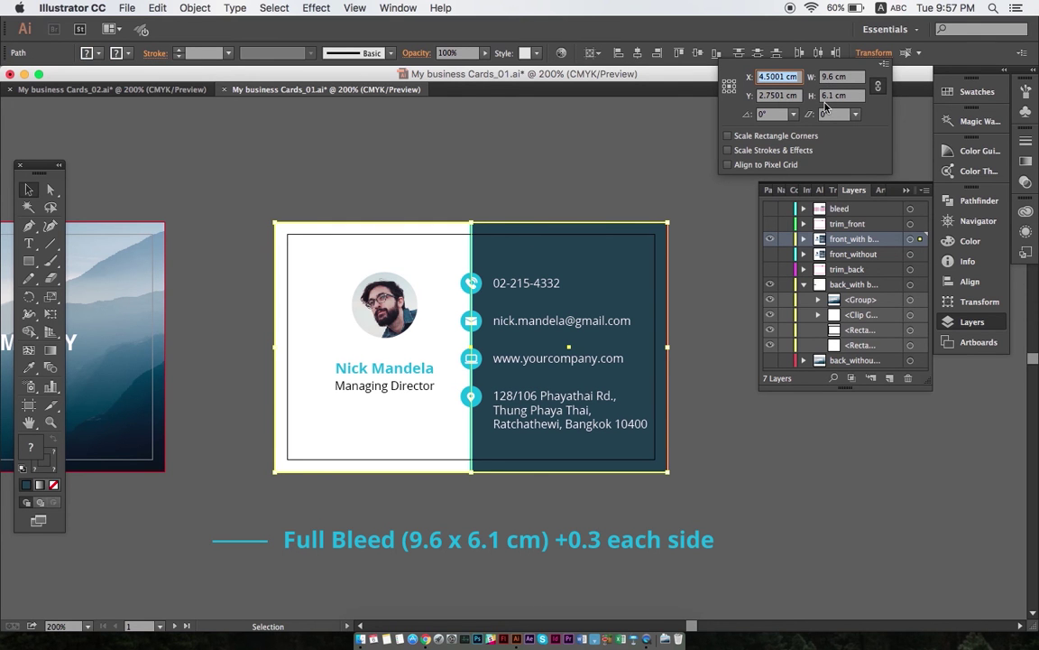
left_click(620, 177)
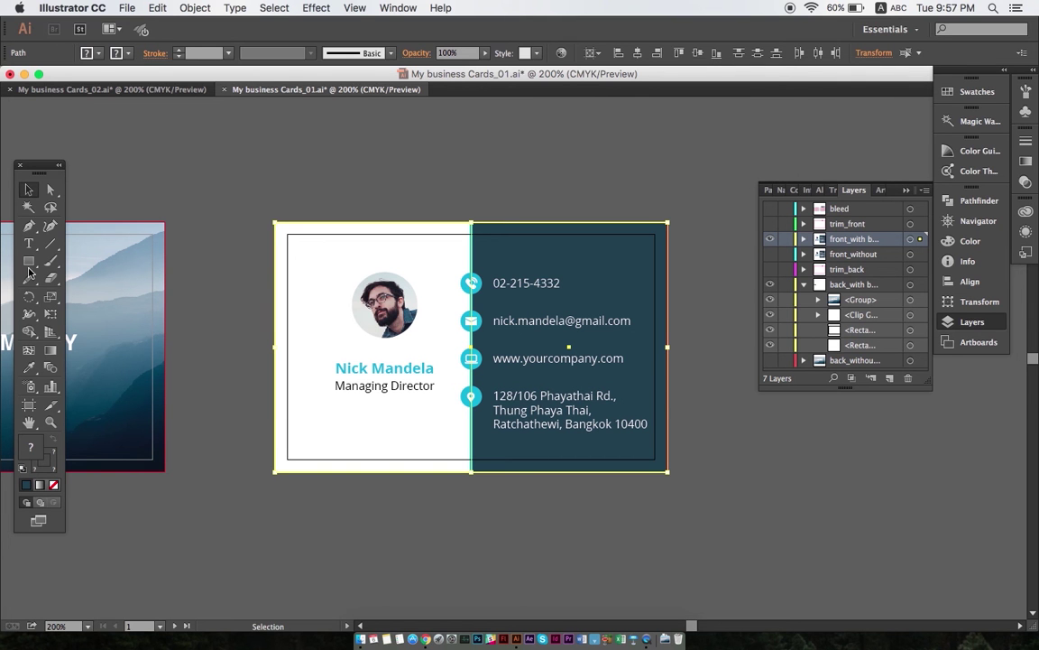
- Draw an exact 8.4 × 4.9 cm rectangle on the card front, then return to the Selection tool
left_click(28, 267)
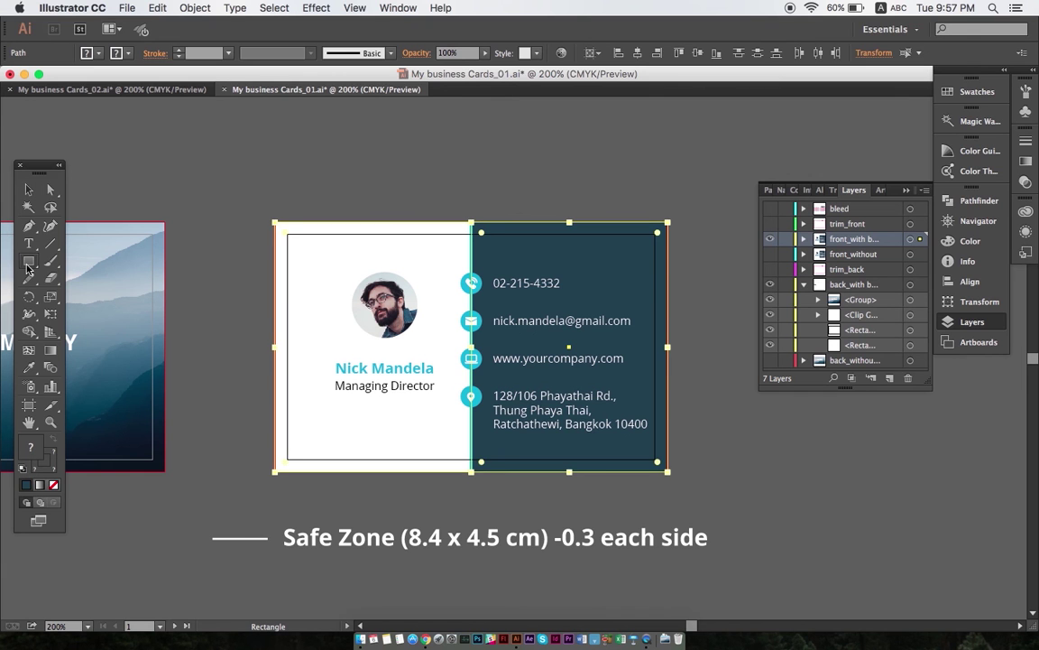
left_click(207, 239)
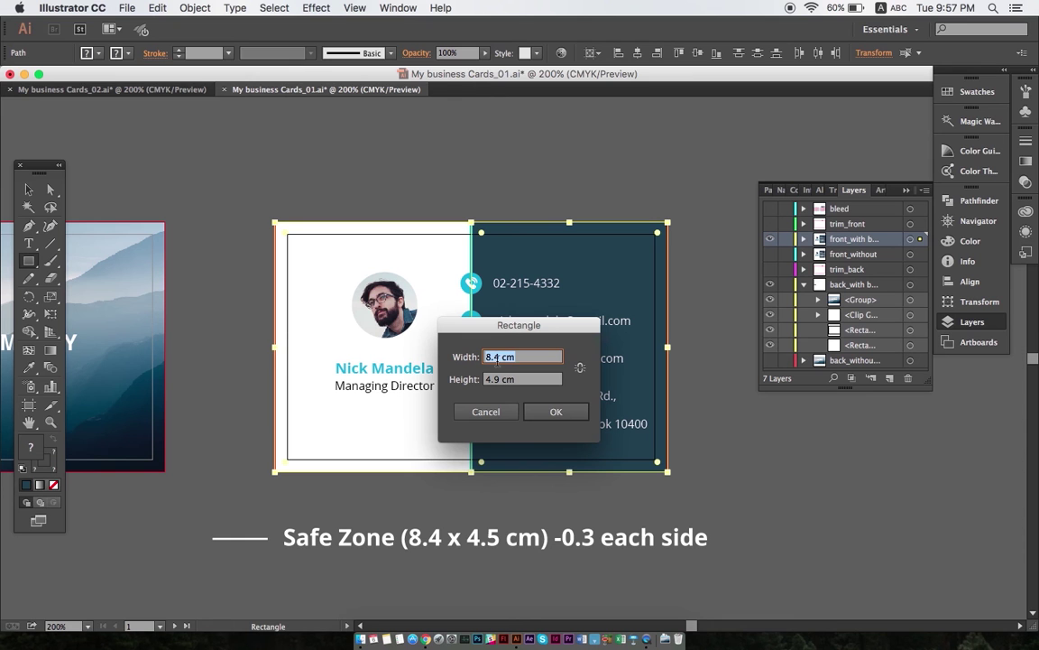
key("Tab")
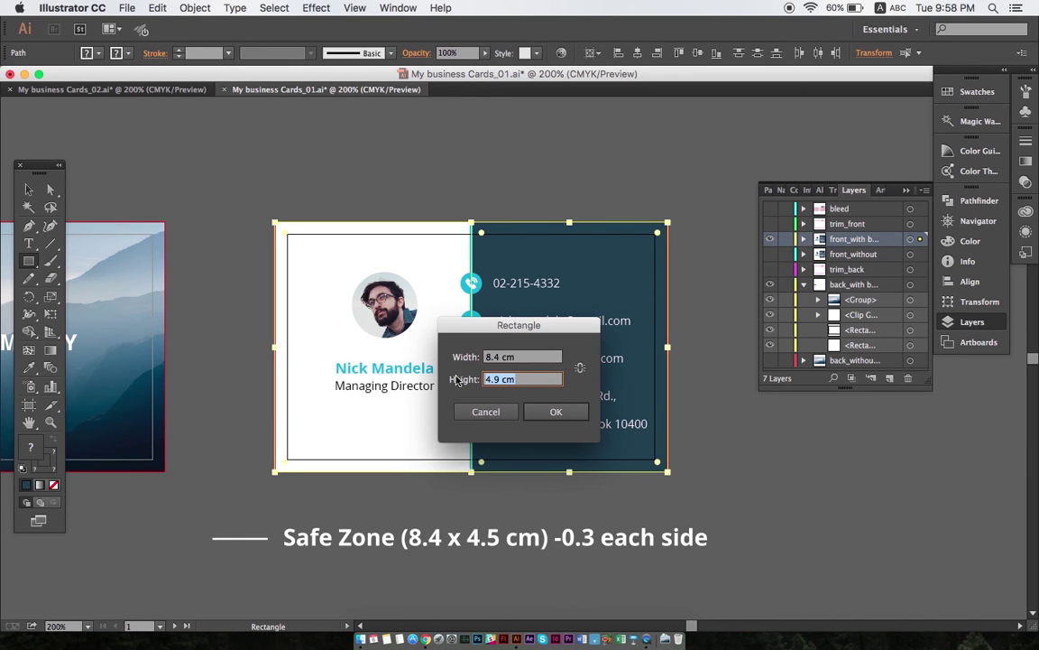
left_click(562, 415)
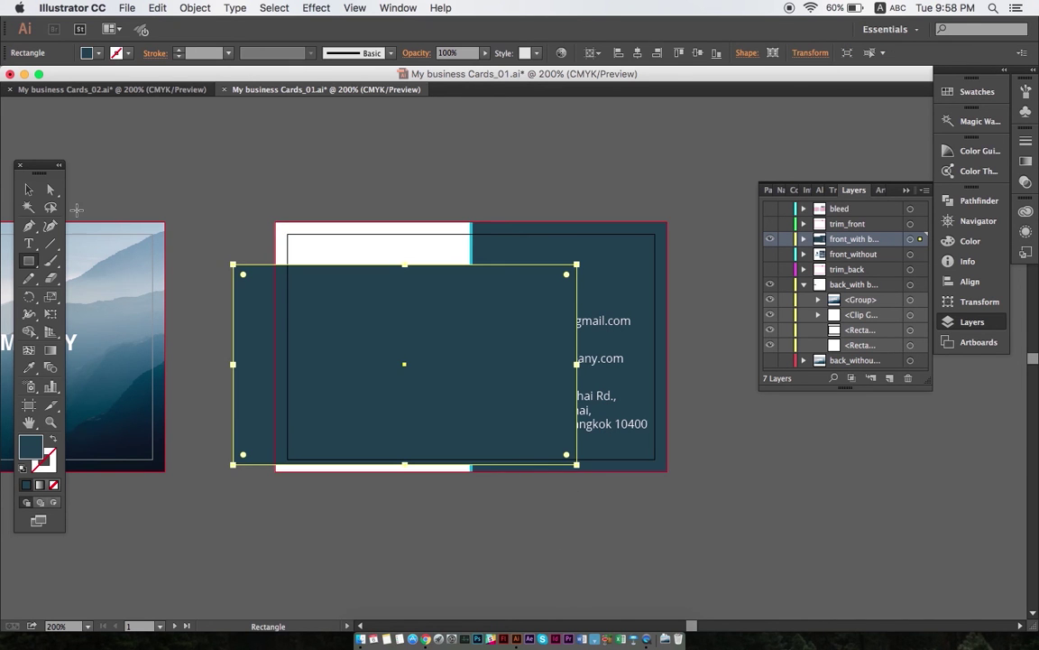
key("v")
key("Delete")
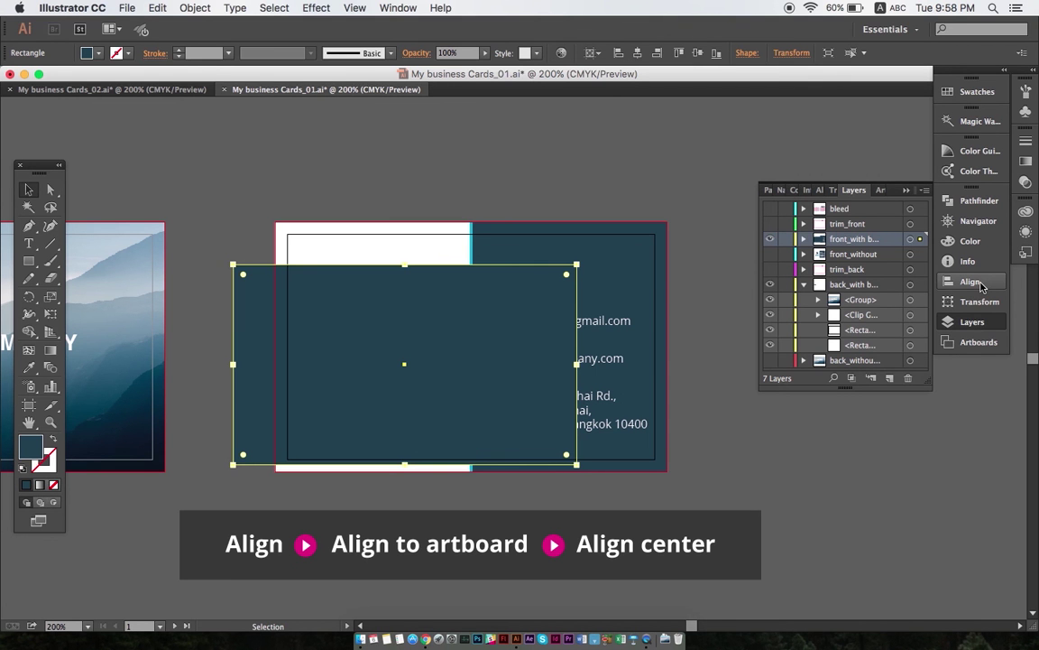
- Centre the 8.4 × 4.9 cm rectangle horizontally and vertically on the artboard
left_click(979, 283)
left_click(911, 305)
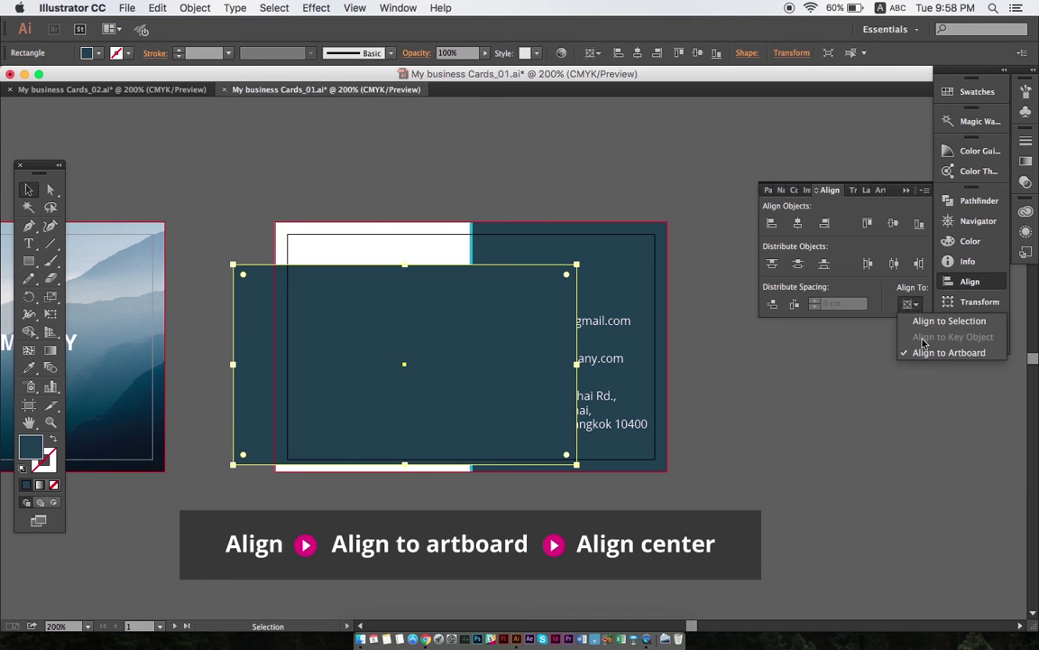
left_click(922, 353)
left_click(798, 226)
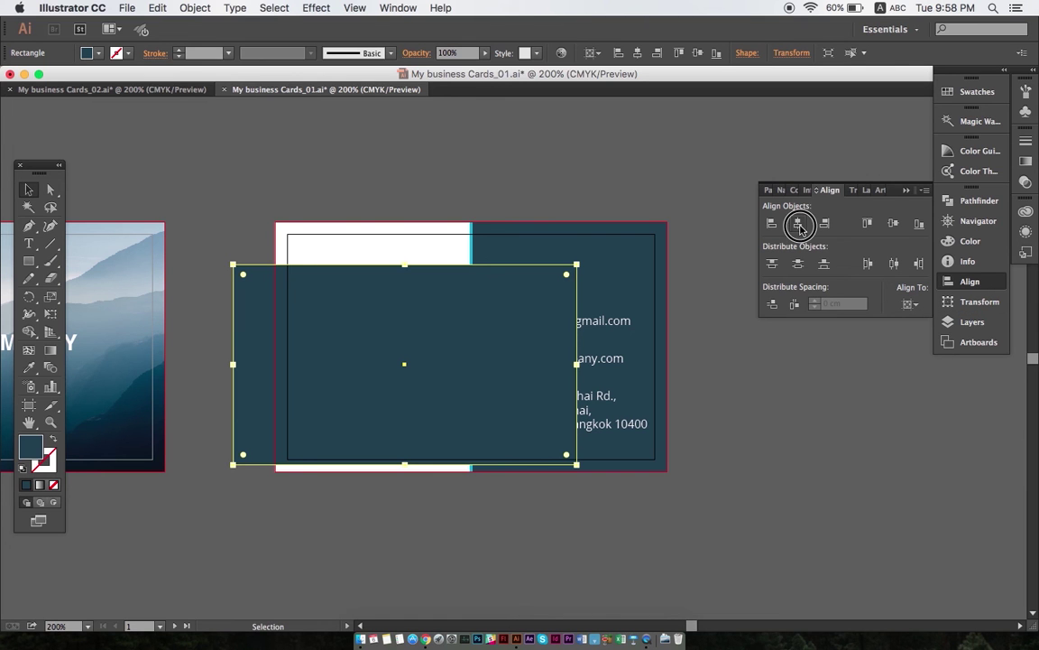
left_click(893, 224)
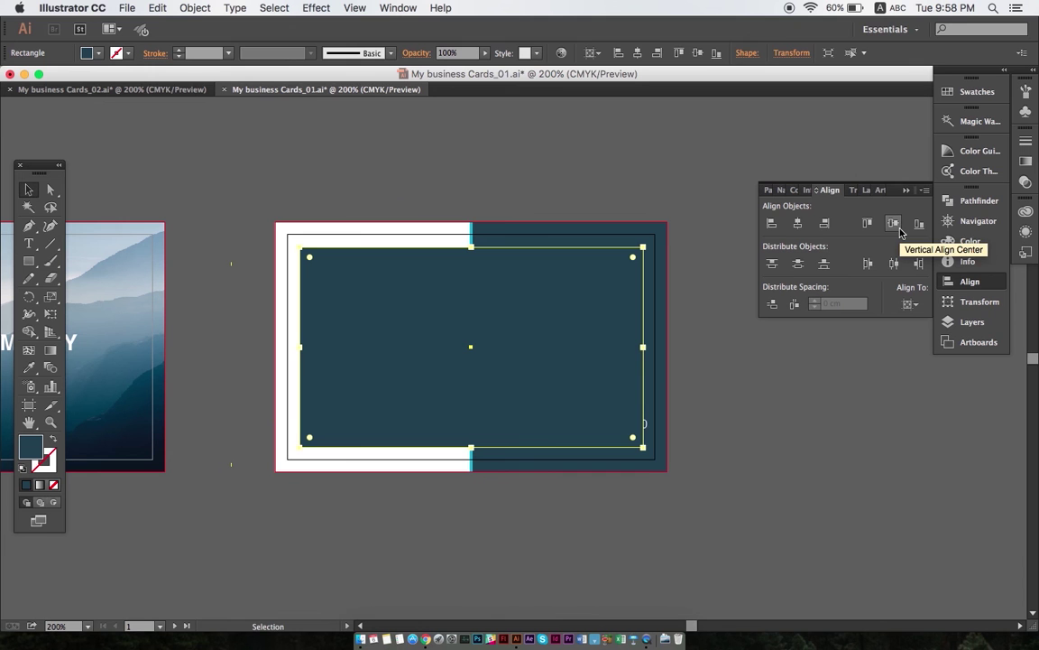
- Convert the rectangle into a safe-zone guide, then select the address and website text
right_click(512, 349)
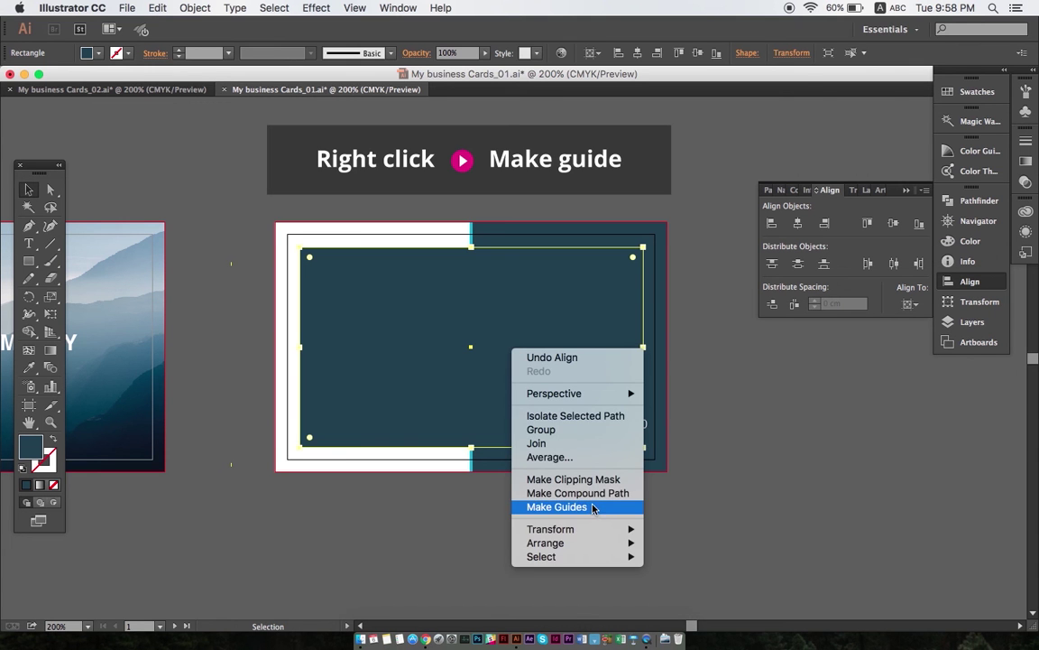
left_click(593, 507)
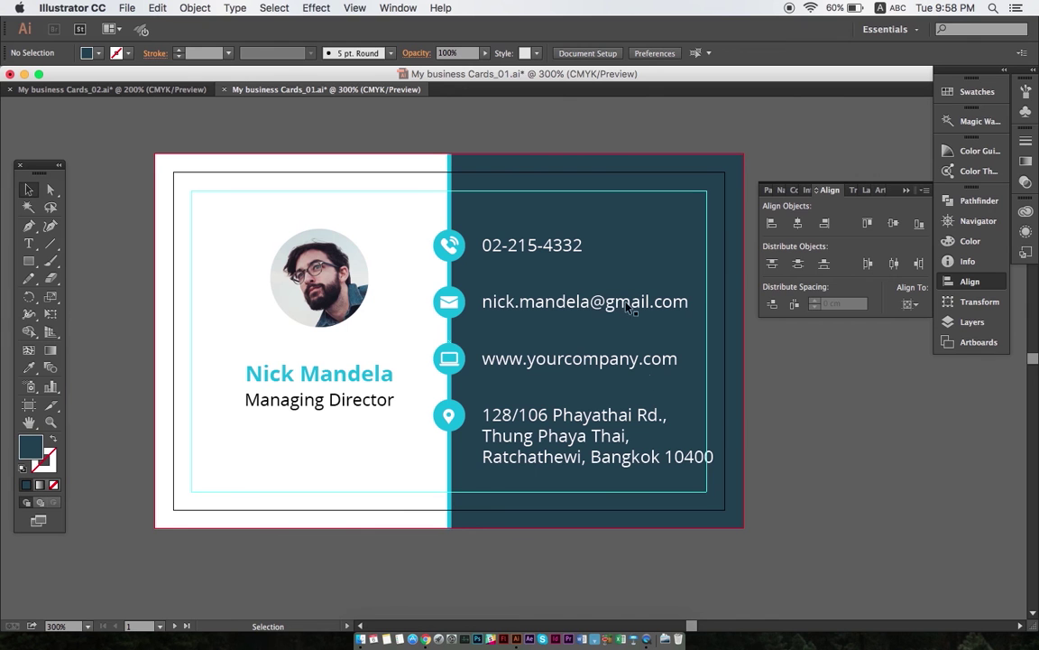
left_click(661, 459)
left_click(581, 358, "shift")
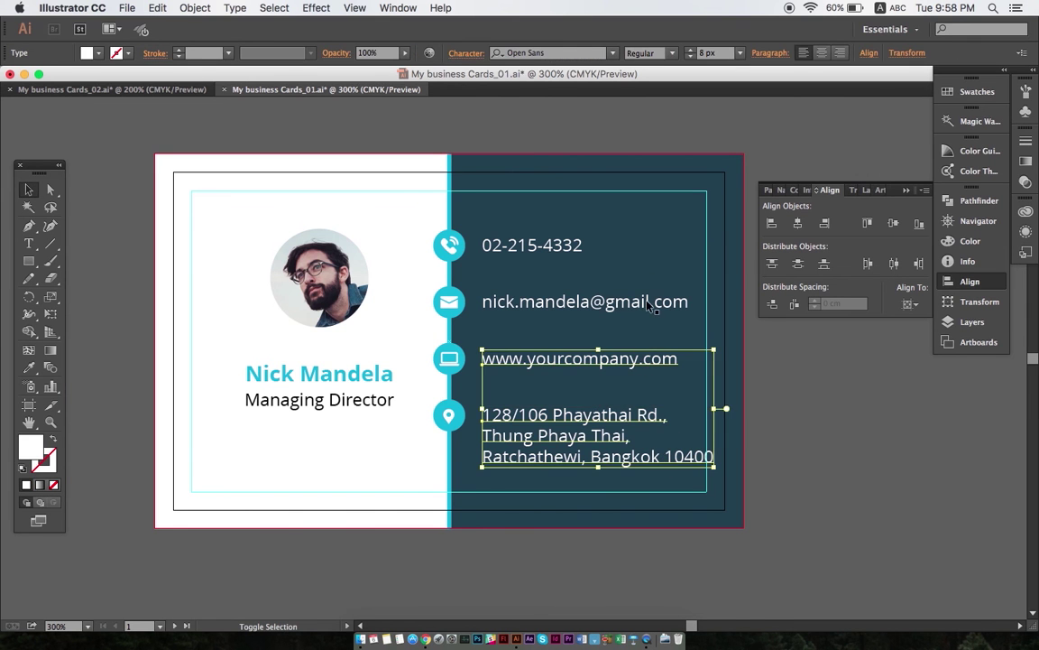
- Add the email and phone text to the selection, zoom in, and nudge the contact details left
left_click(651, 304, "shift")
left_click(580, 244, "shift")
key("shift+super+b")
key("super+equal")
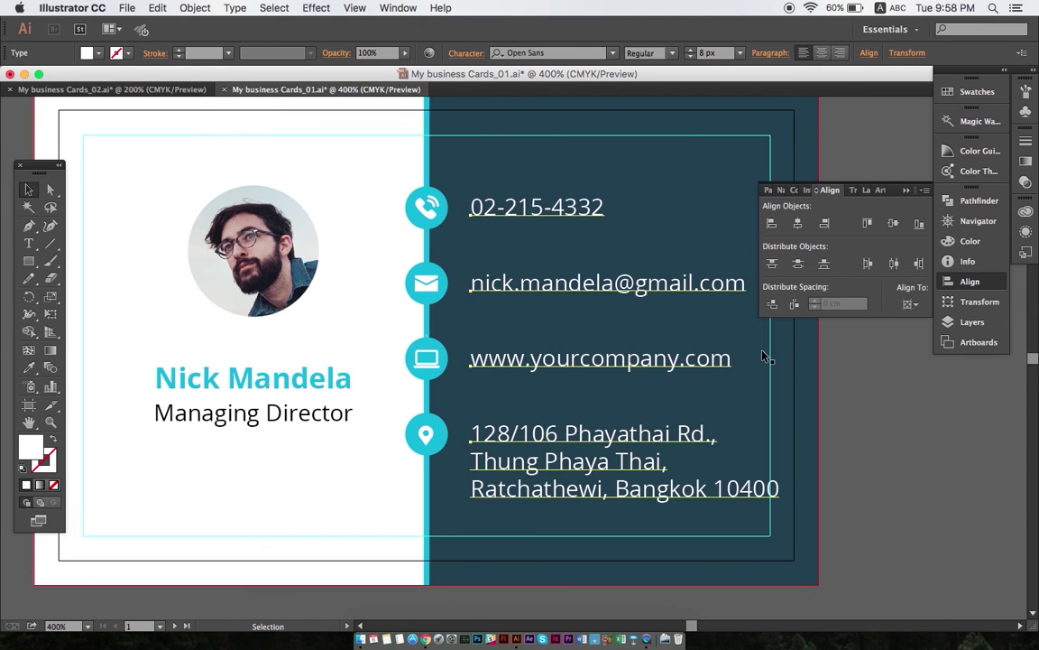
key("shift+super+b")
scroll(763, 356, "down", 2)
scroll(763, 356, "right", 2)
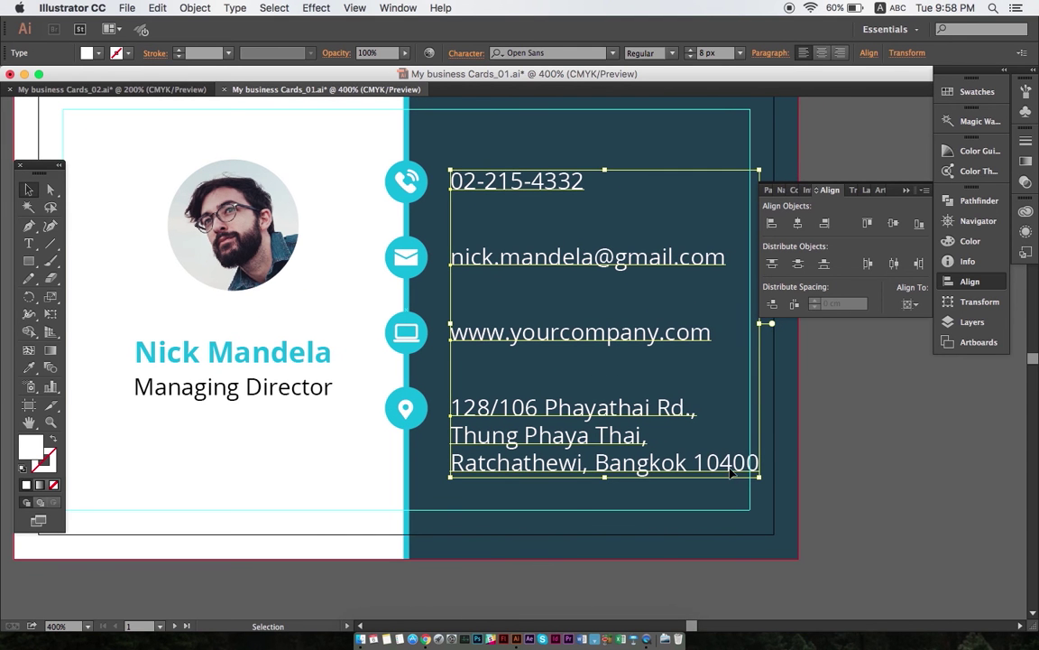
left_click_drag(732, 471, 725, 470)
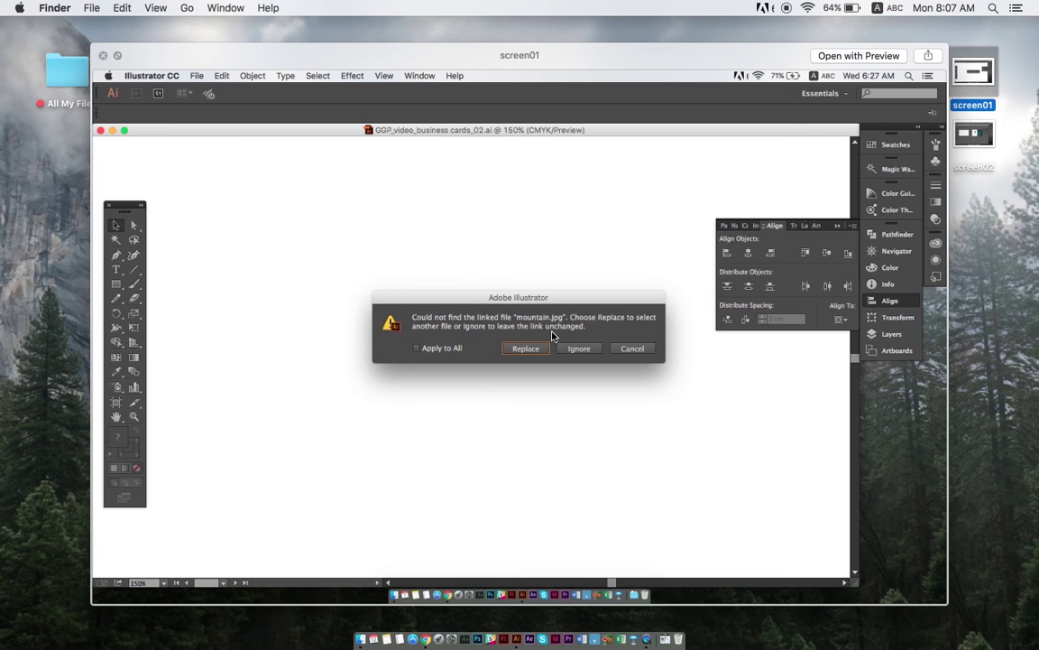
- Switch the Quick Look preview from screen01 to screen02
key("Down")
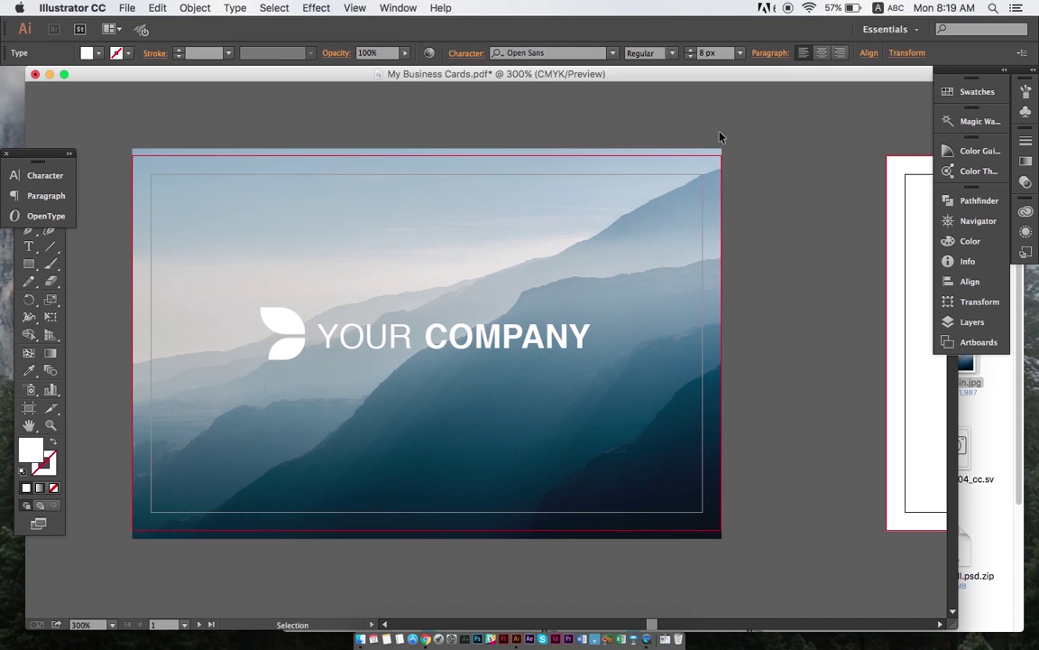
- Clip the embedded mountain.jpg photo to the front card's rectangle with a clipping mask, then deselect
left_click(706, 156)
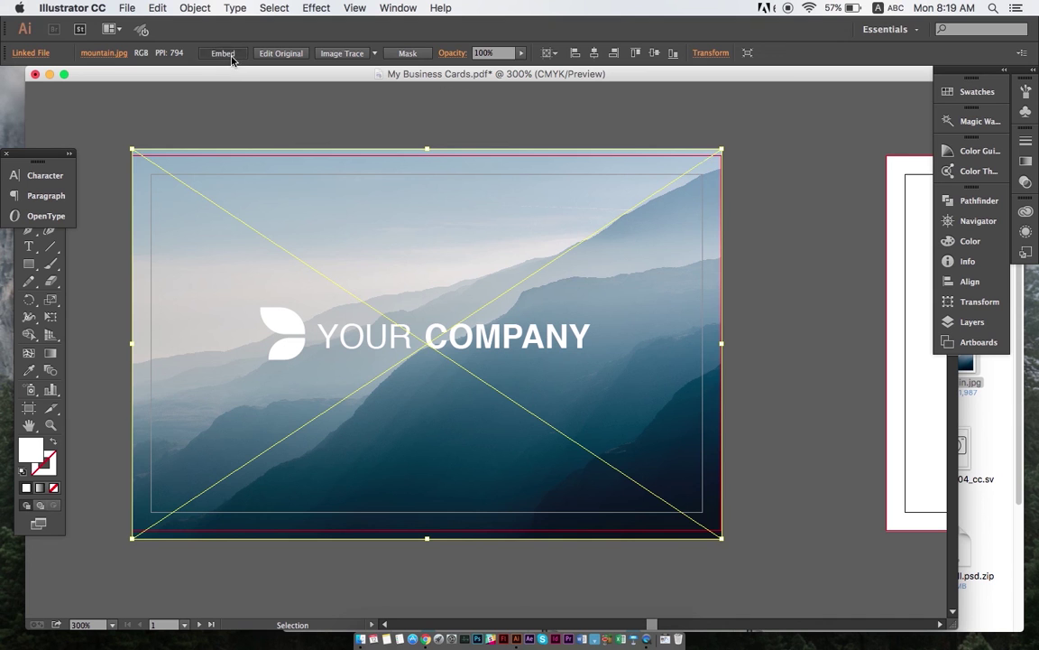
left_click_drag(626, 140, 652, 165)
right_click(652, 156)
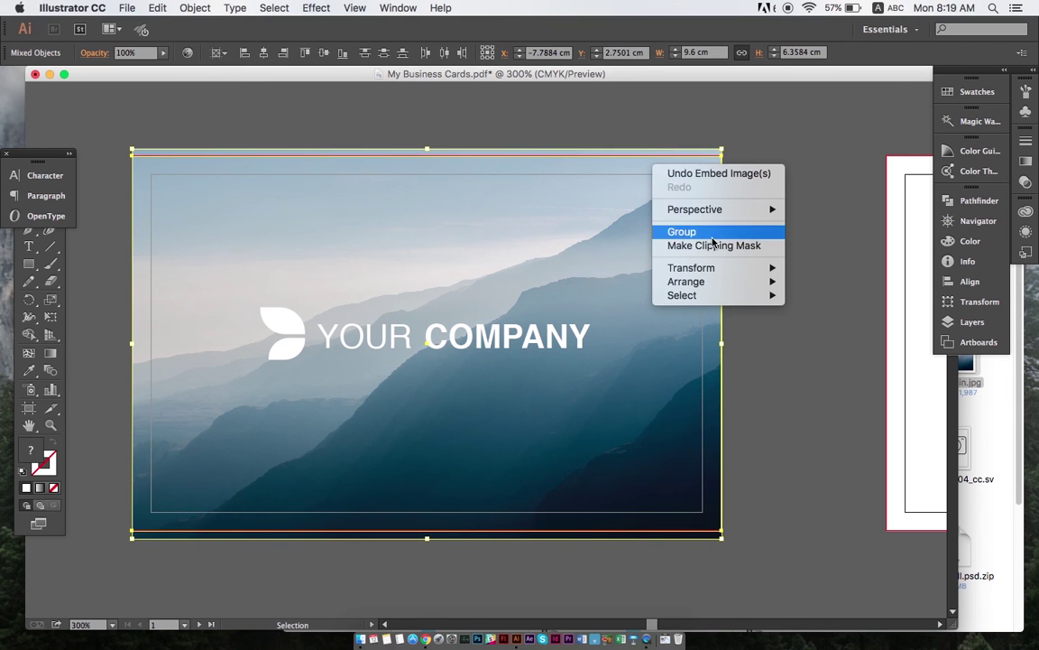
left_click(713, 245)
left_click(748, 232)
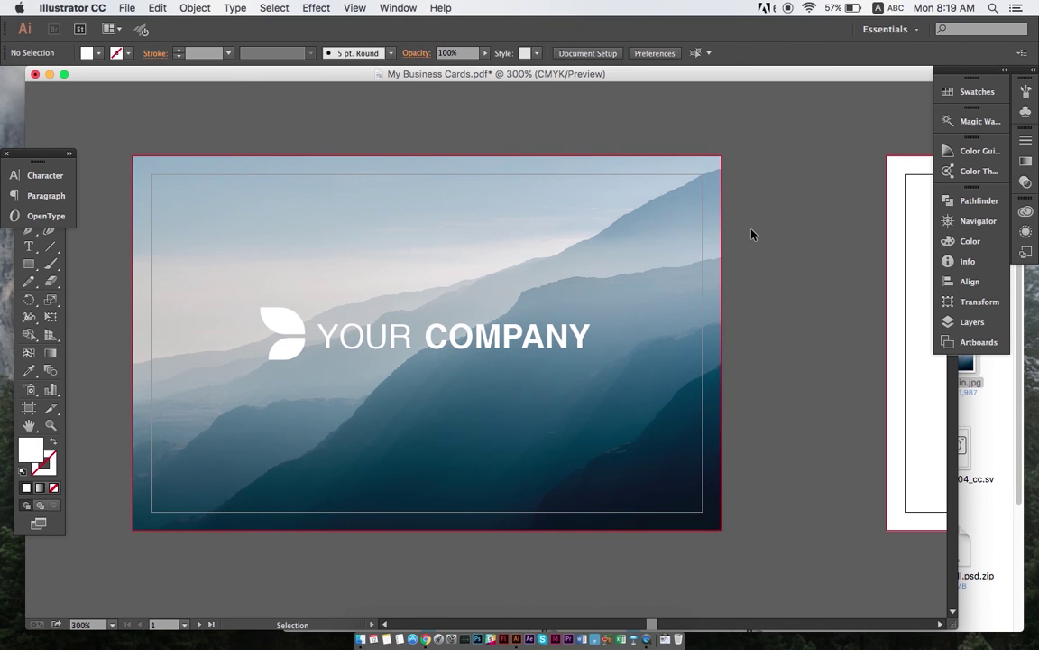
scroll(753, 208, "right", 10)
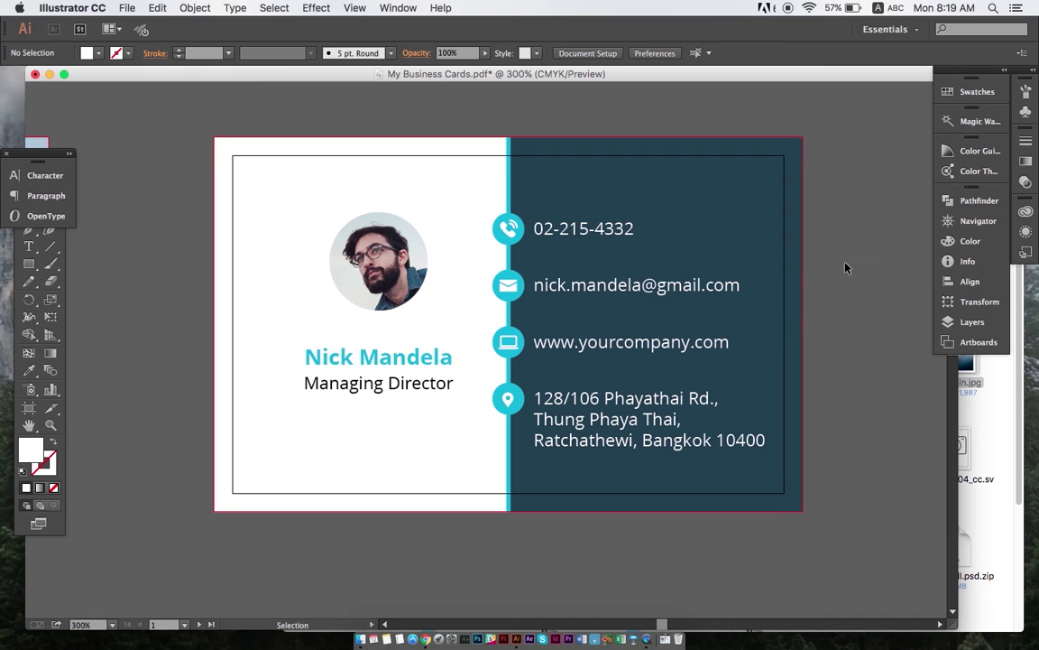
- Convert the back card's phone, email, website, address, name and title text to outlines
left_click(630, 228)
left_click(688, 286, "shift")
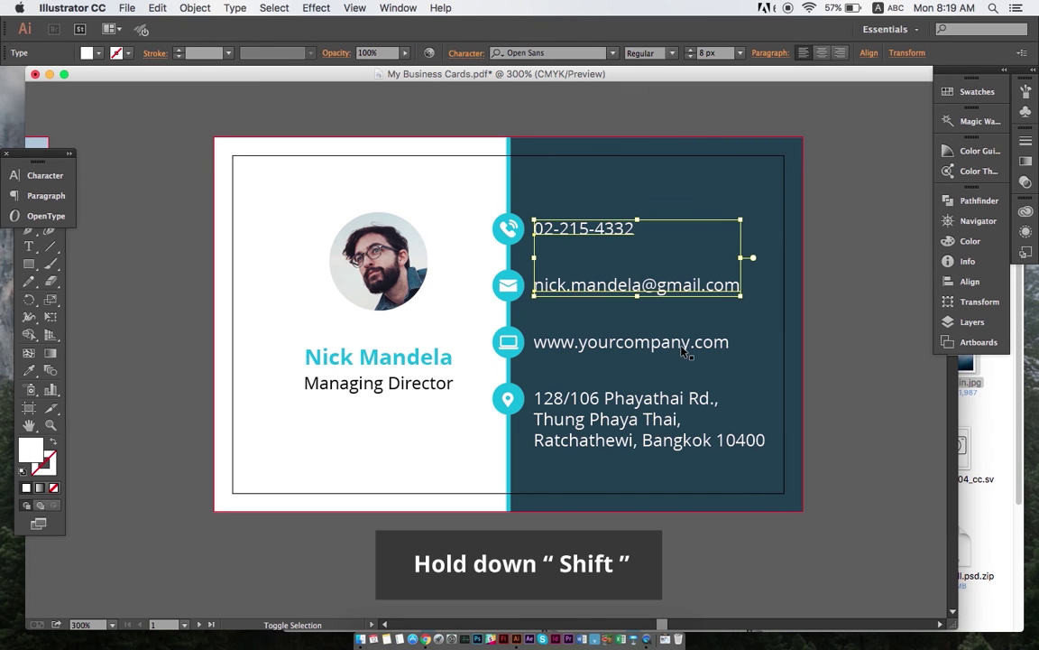
left_click(623, 343, "shift")
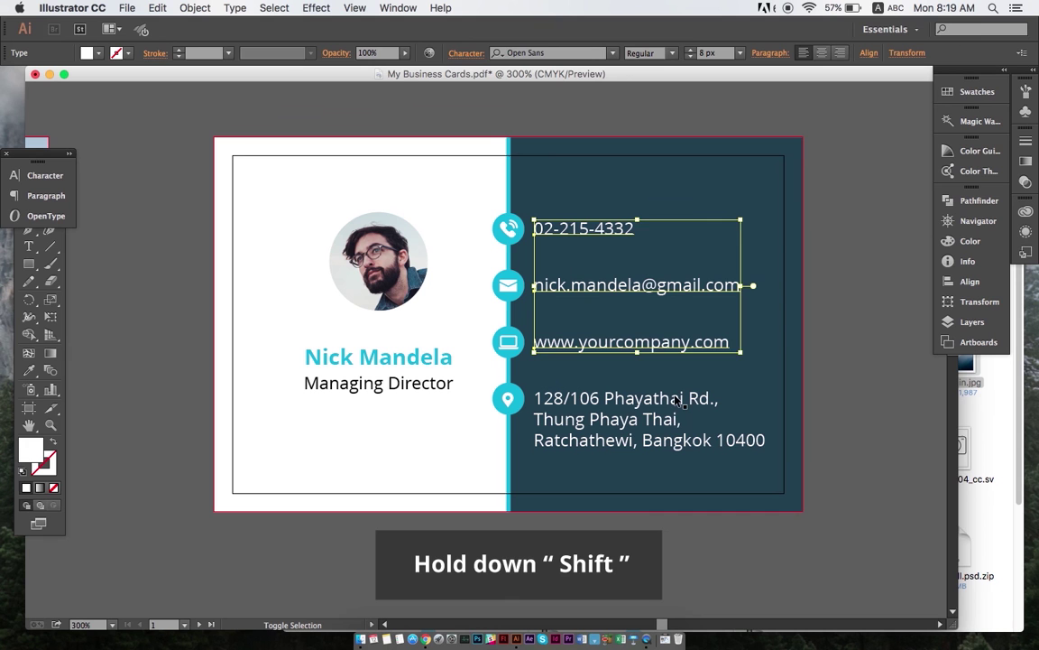
left_click(600, 395, "shift")
left_click(427, 362, "shift")
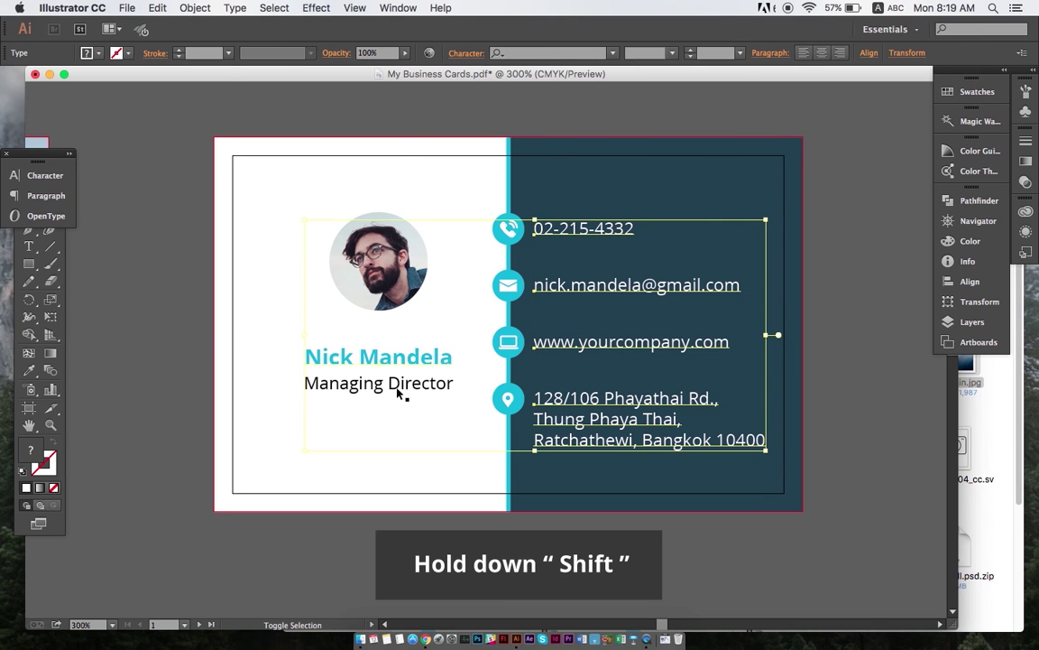
left_click(236, 8)
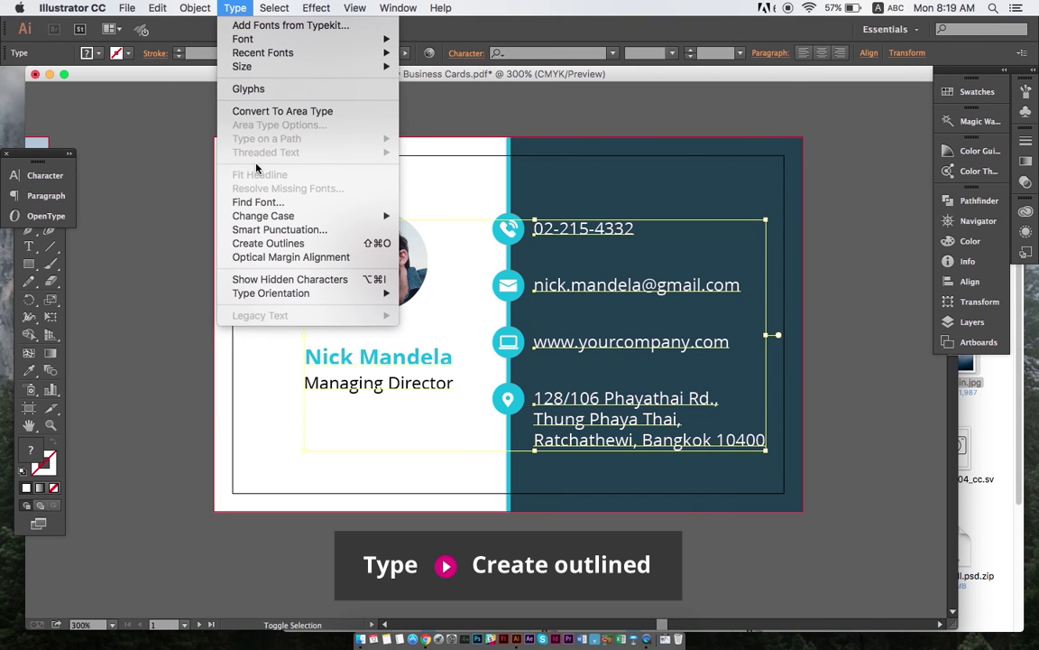
left_click(268, 243)
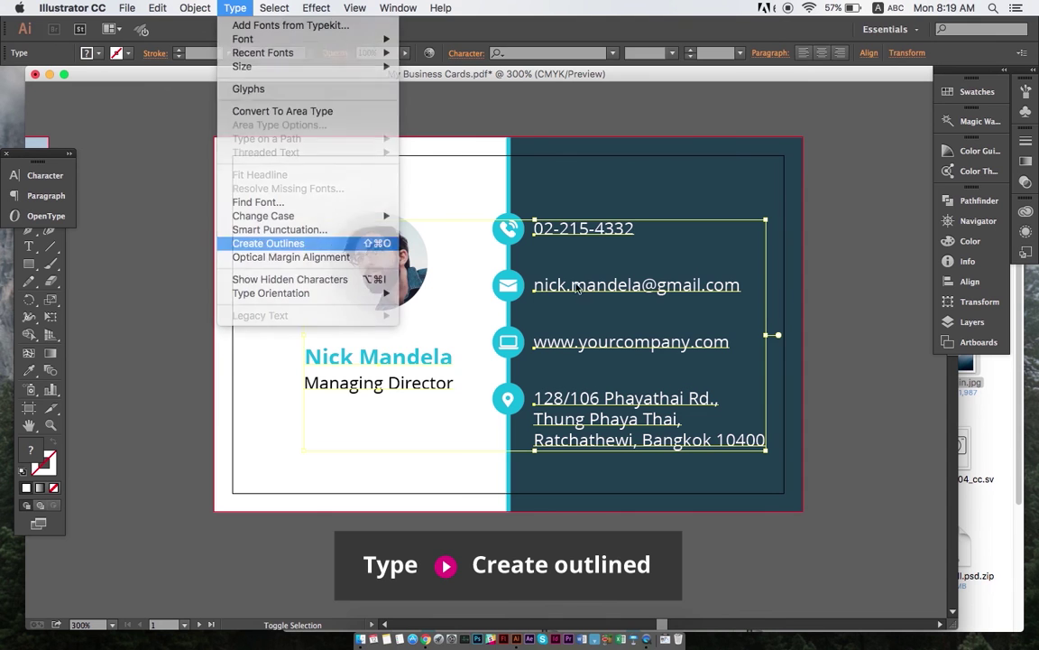
left_click(823, 268)
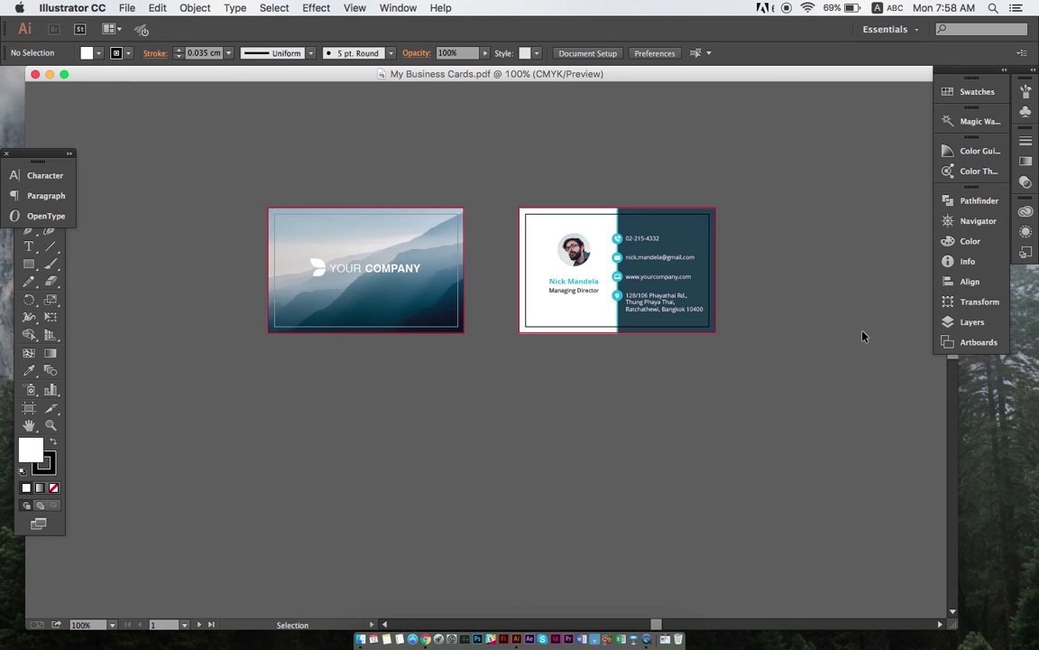
- Save the document as an Adobe PDF named 'My Business Cards' on the Desktop
left_click(119, 7)
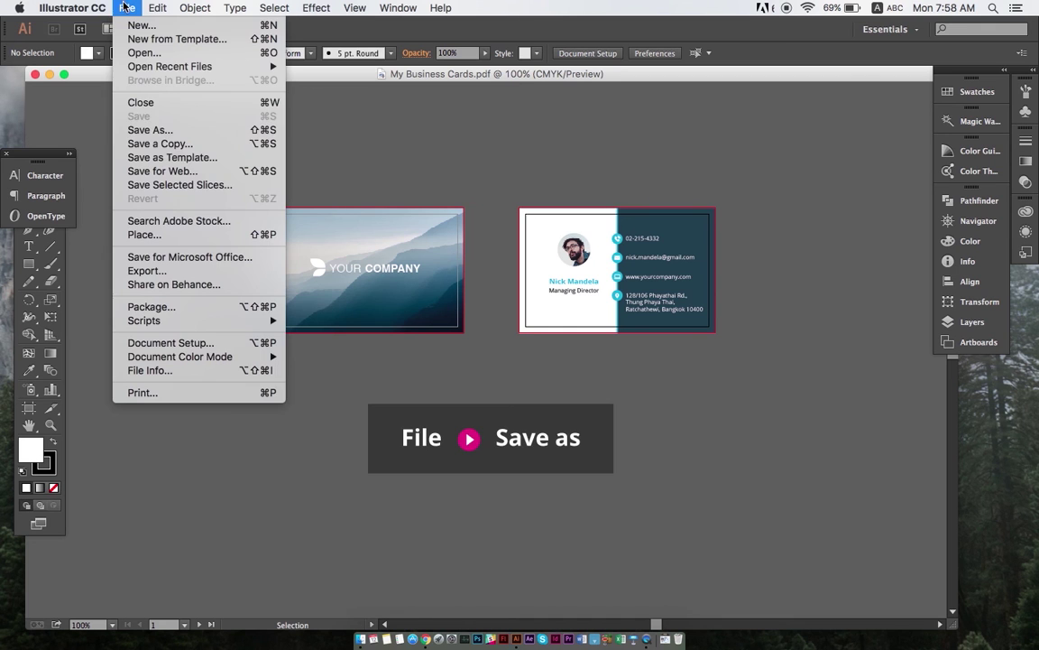
left_click(148, 130)
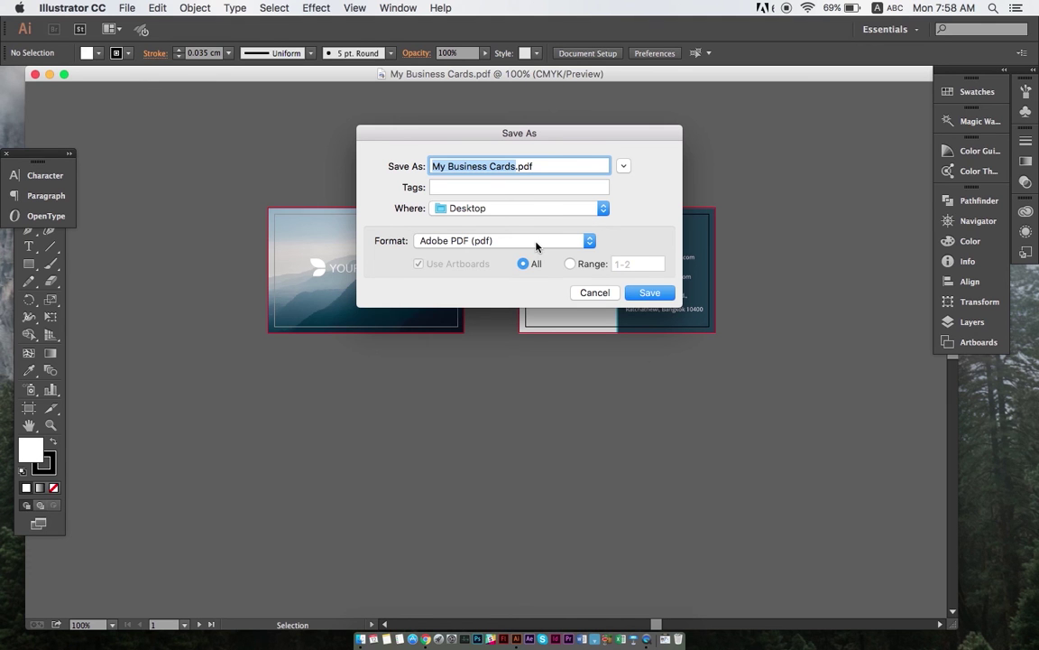
left_click(536, 241)
left_click(536, 242)
left_click(651, 293)
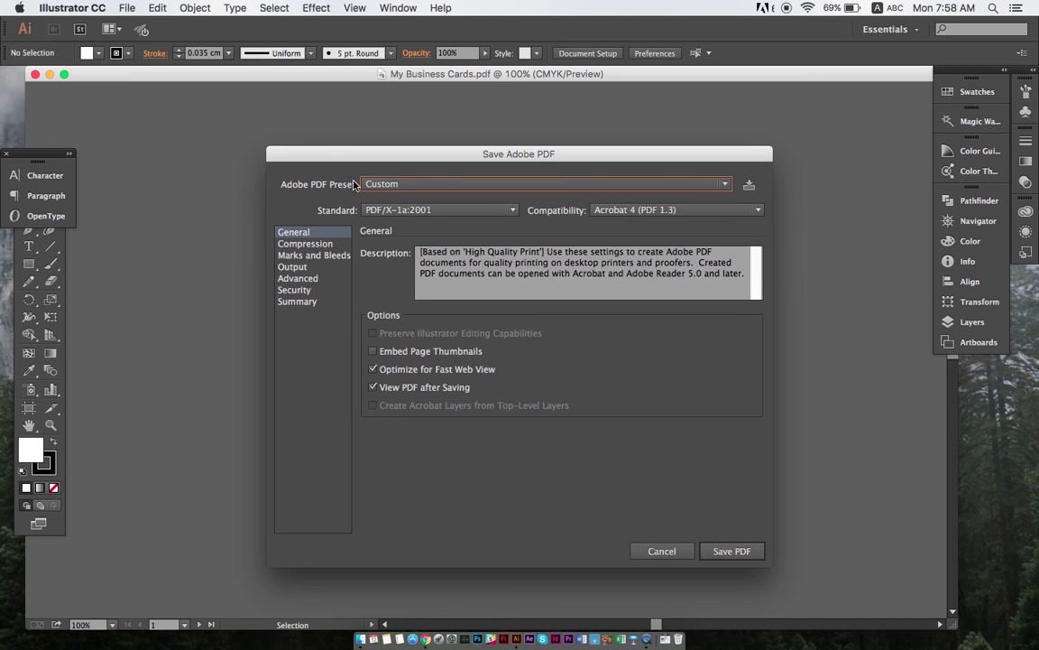
- Use the [High Quality Print] preset with the PDF/X-1a:2001 standard and review the general options
left_click(415, 186)
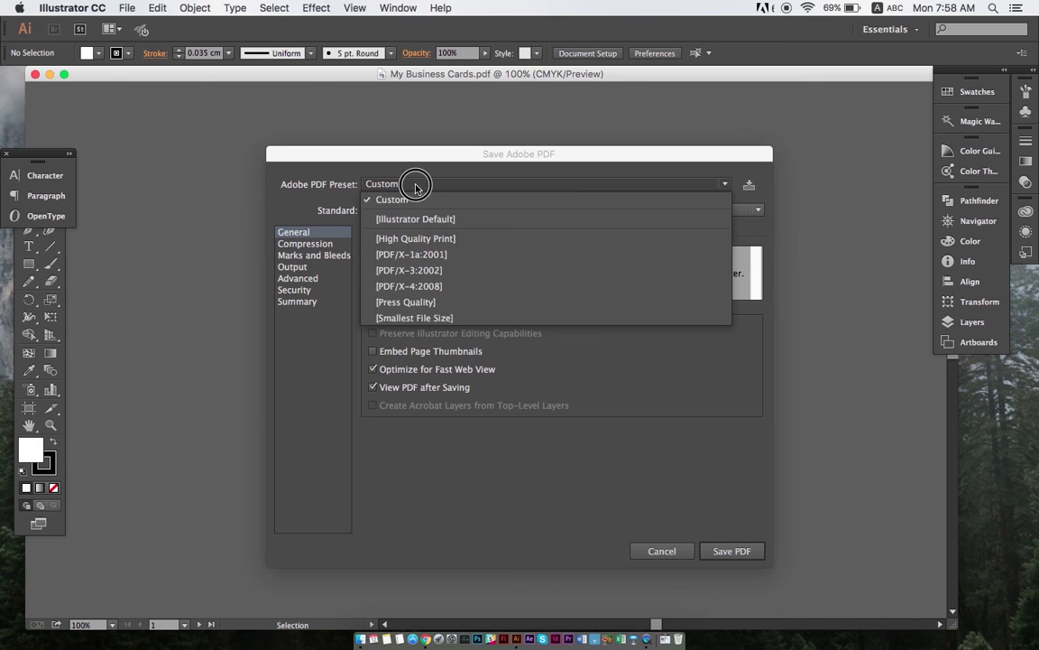
left_click(456, 239)
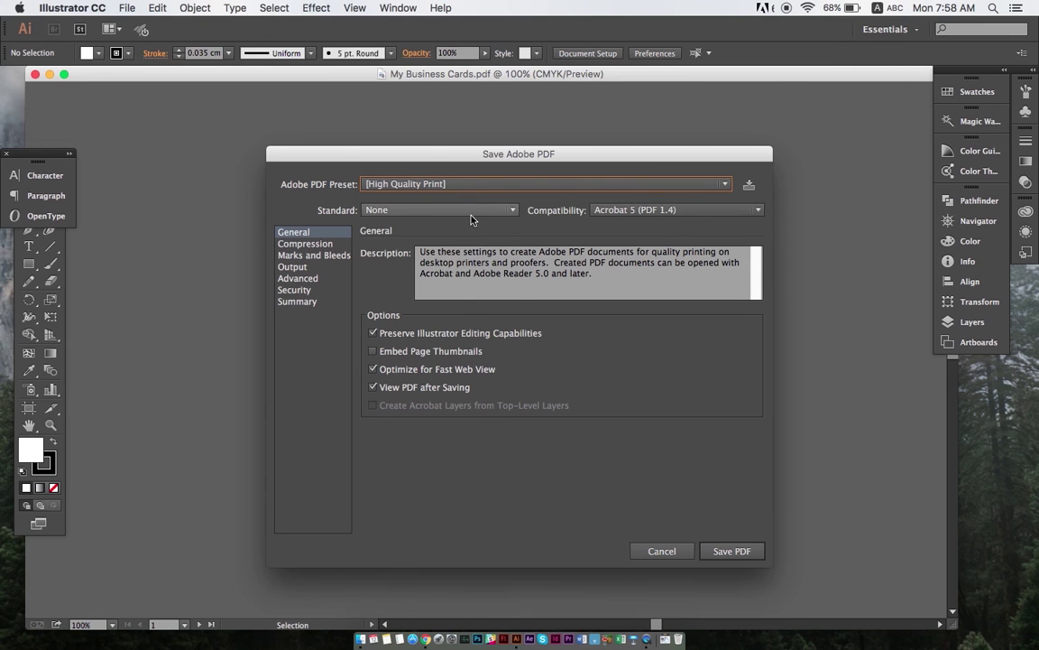
left_click(472, 213)
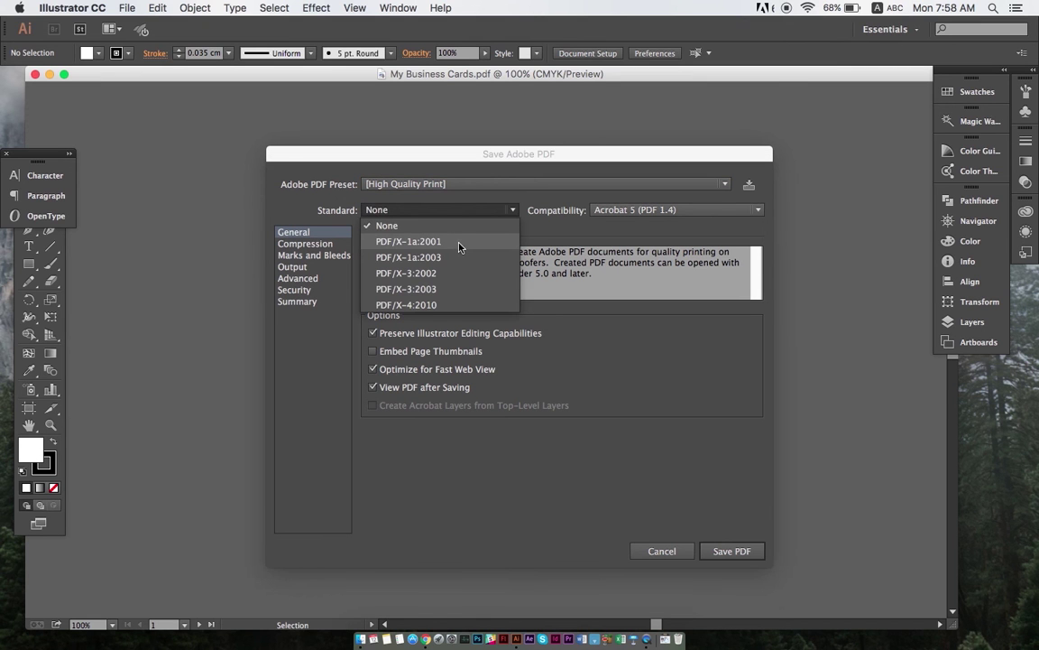
left_click(460, 243)
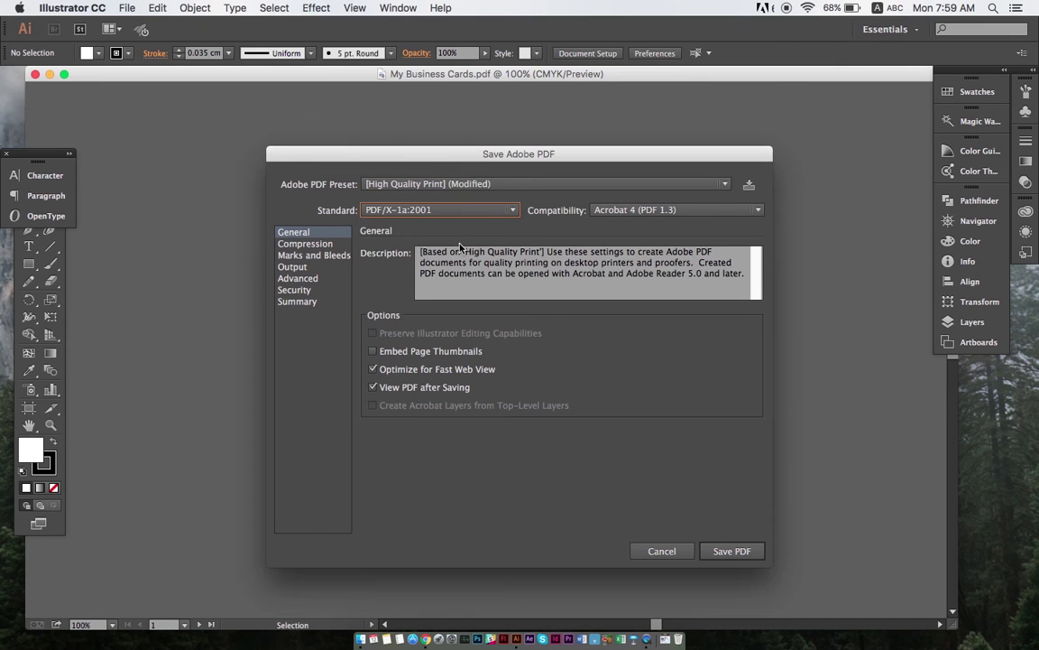
left_click(326, 236)
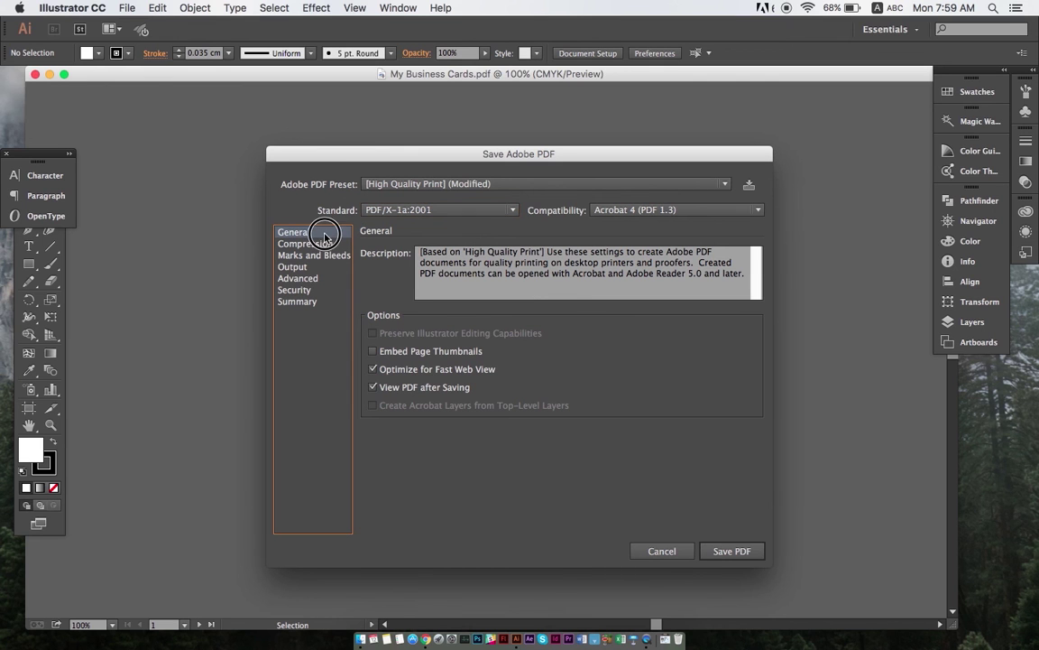
left_click(374, 389)
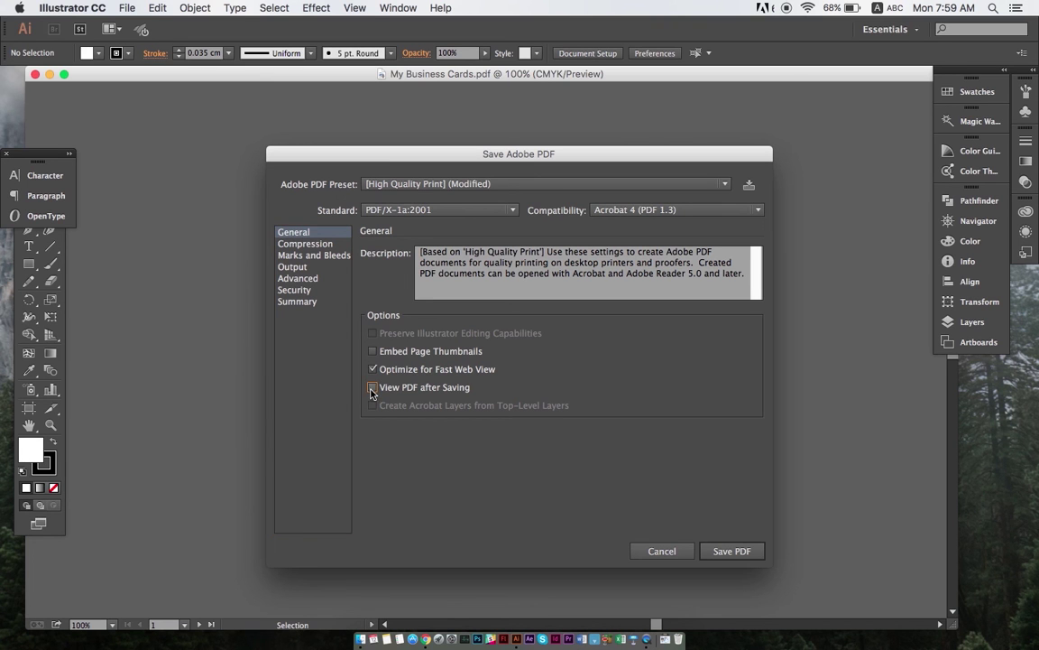
left_click(375, 390)
- Add trim and registration marks with document bleed, then save the PDF, accepting the PDF/X warning
left_click(320, 257)
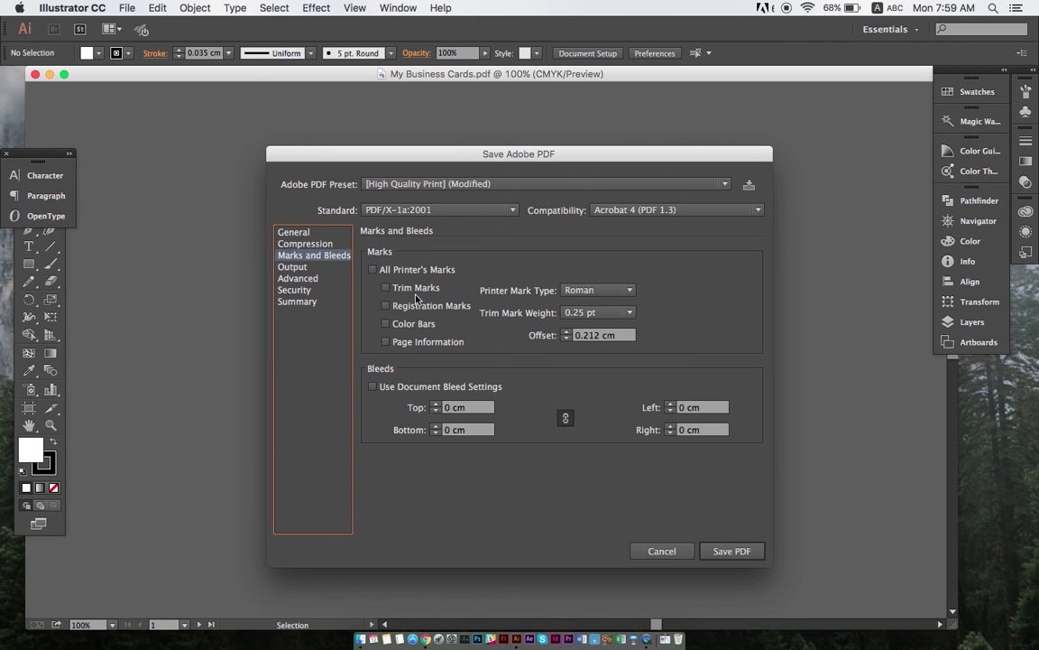
left_click(388, 288)
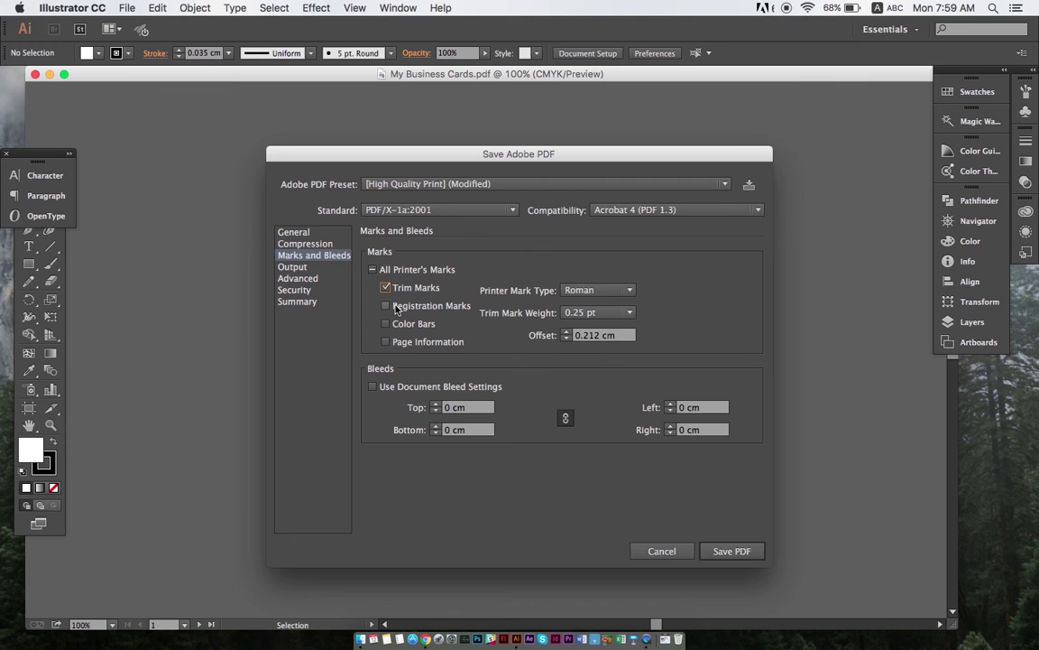
left_click(397, 308)
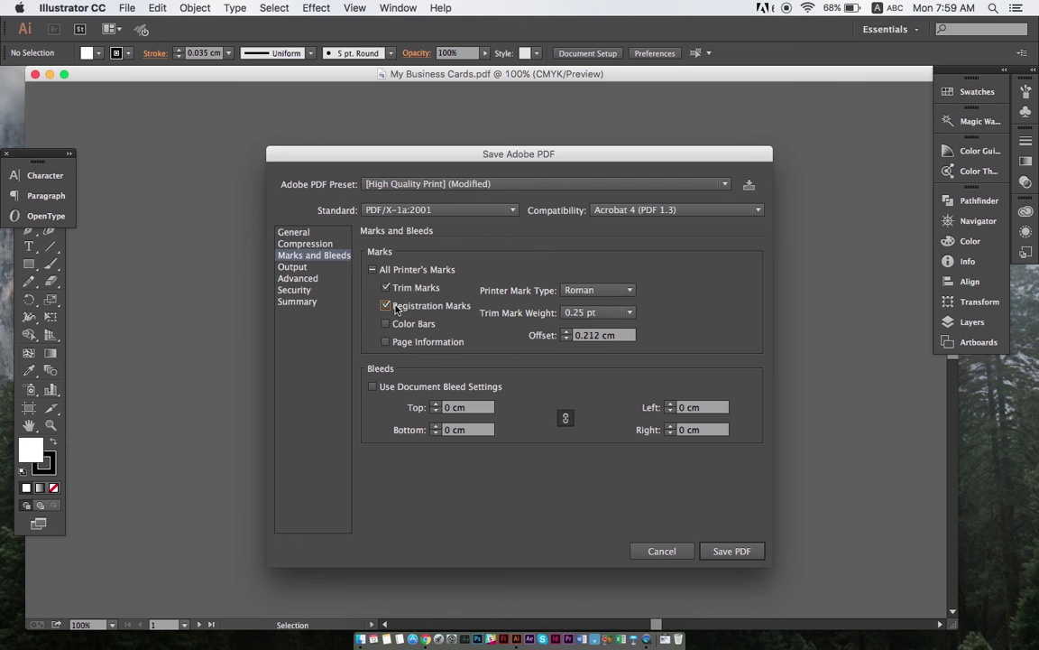
left_click(379, 389)
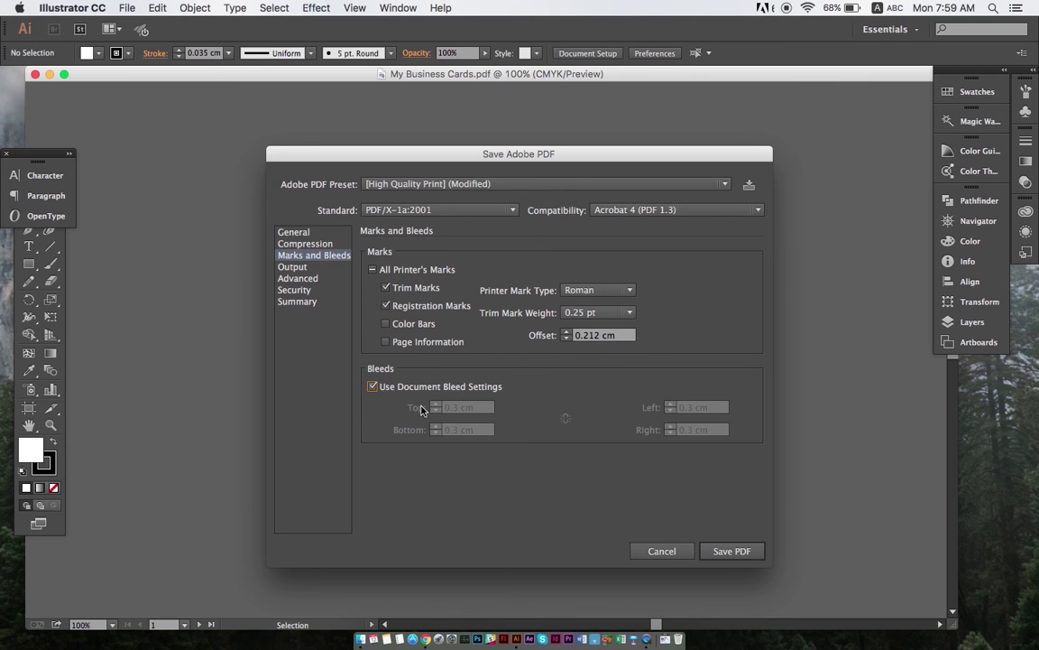
left_click(729, 551)
left_click(658, 391)
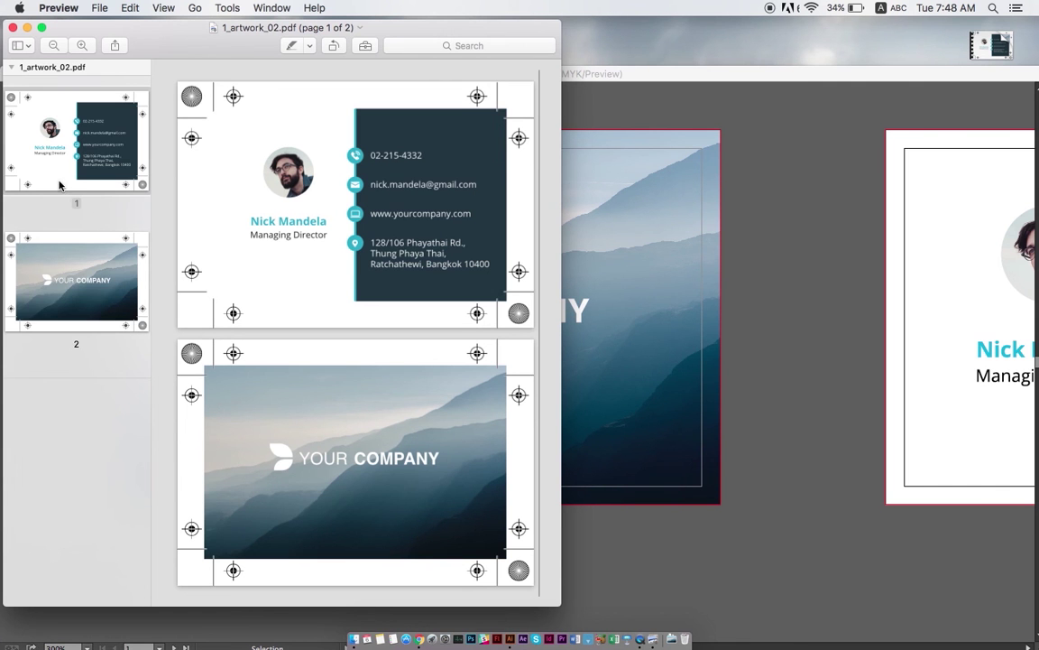
- Show page 2 of the PDF, the mountain-photo card front with trim and registration marks
left_click(85, 291)
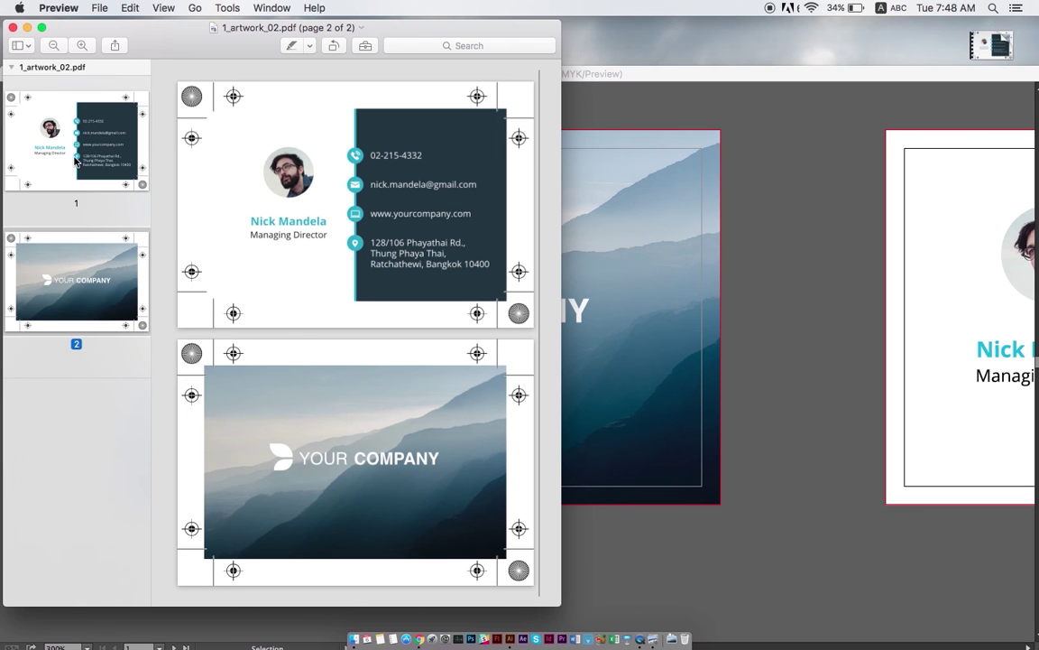